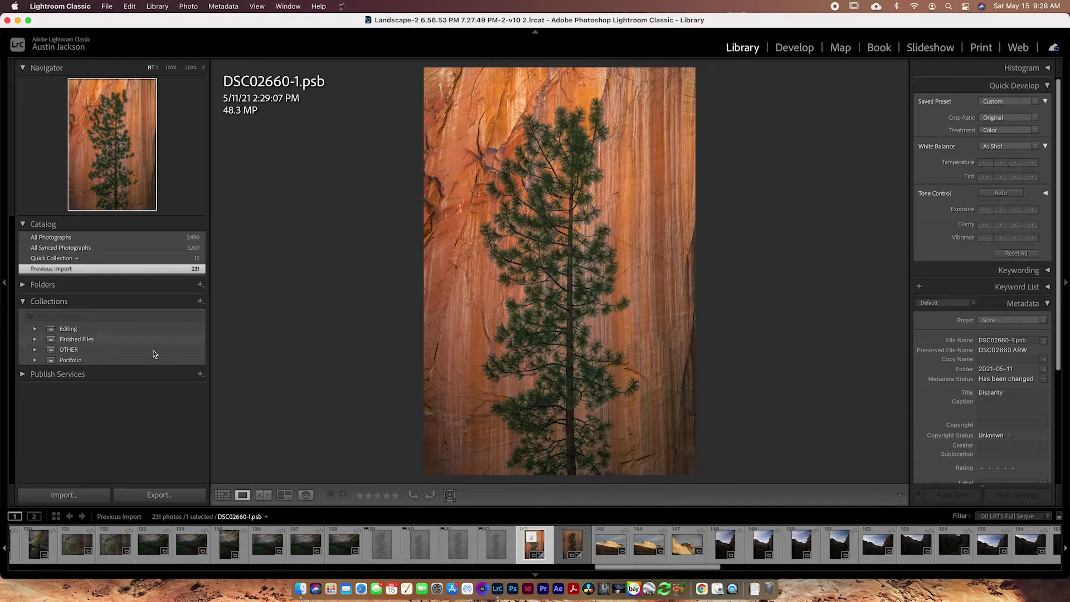
# Step: Collapse and re-expand the Collections panel, then choose Create Smart Collection from its + menu
pyautogui.click(45, 302)
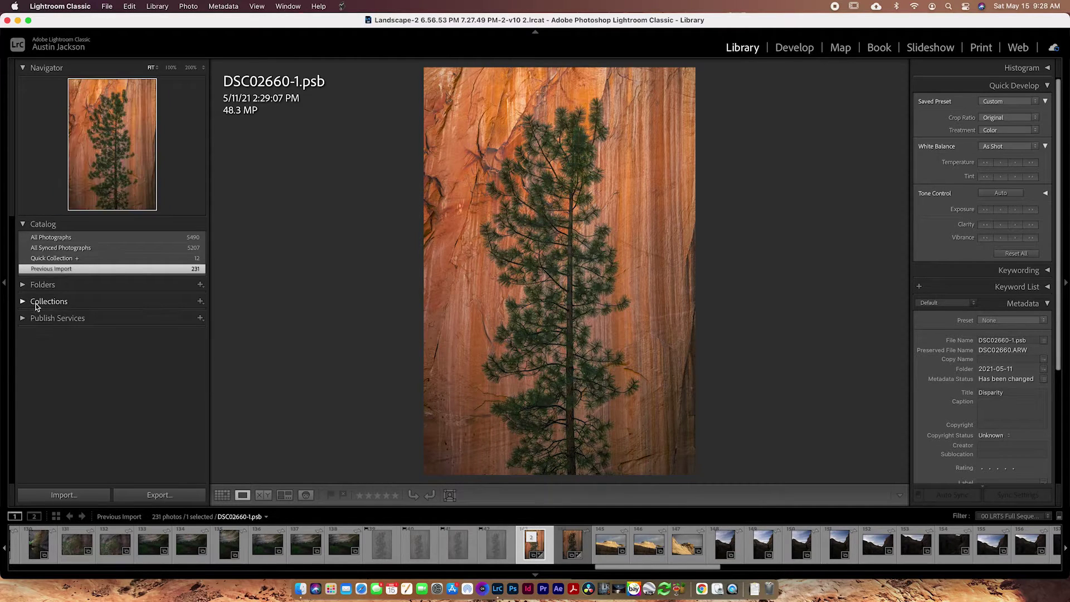
pyautogui.click(69, 304)
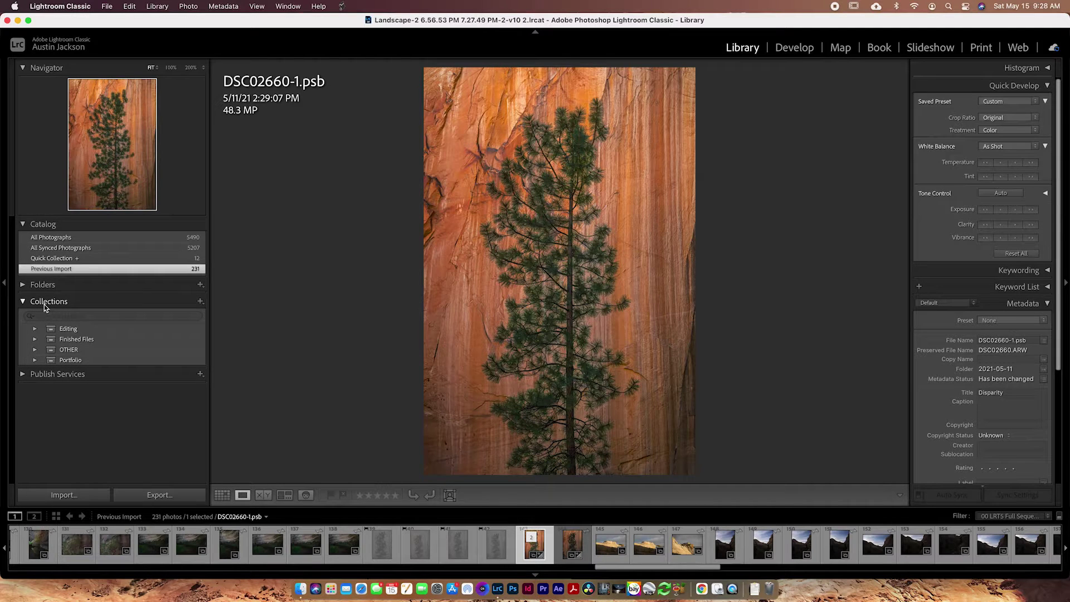
pyautogui.click(200, 302)
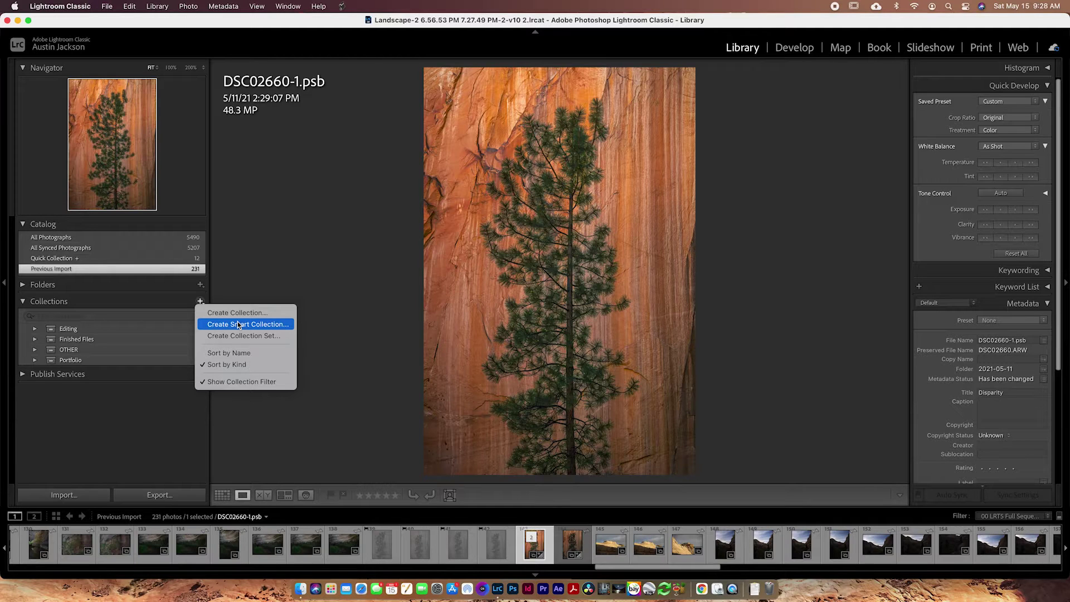
pyautogui.click(238, 323)
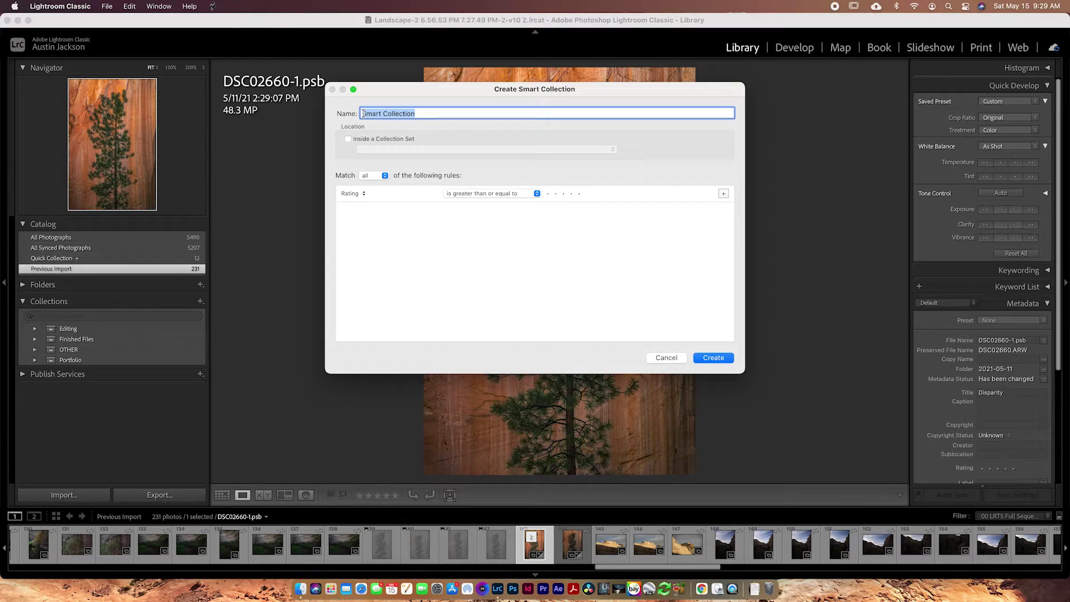
# Step: Create 'Good Photos from Last Trip' matching all rules with Rating ≥ 5 stars, then show Previous Import
pyautogui.write('Good Photos from Last Trip')
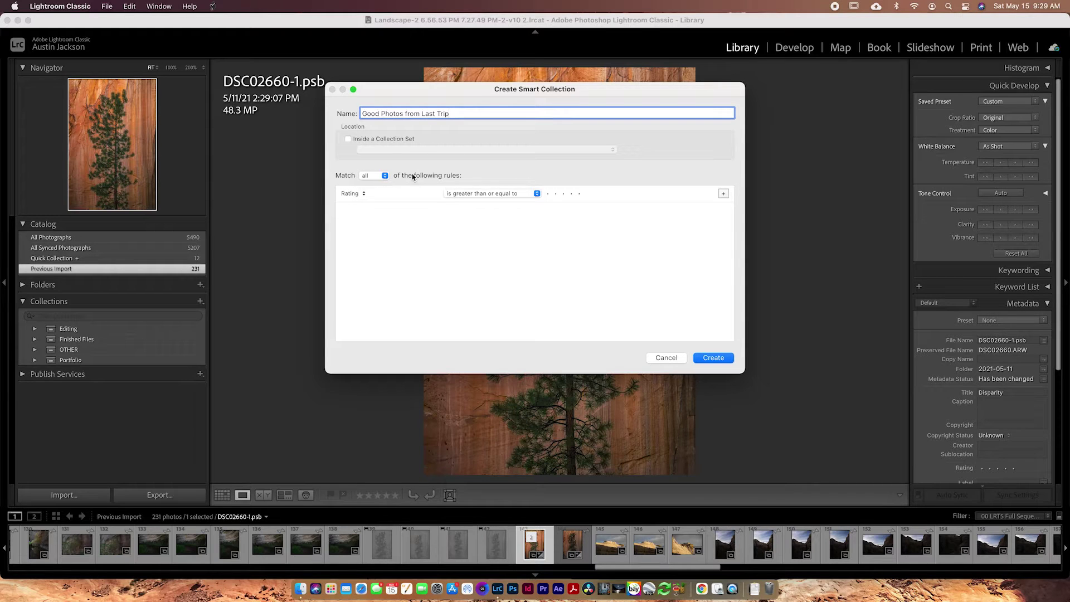
pyautogui.click(381, 178)
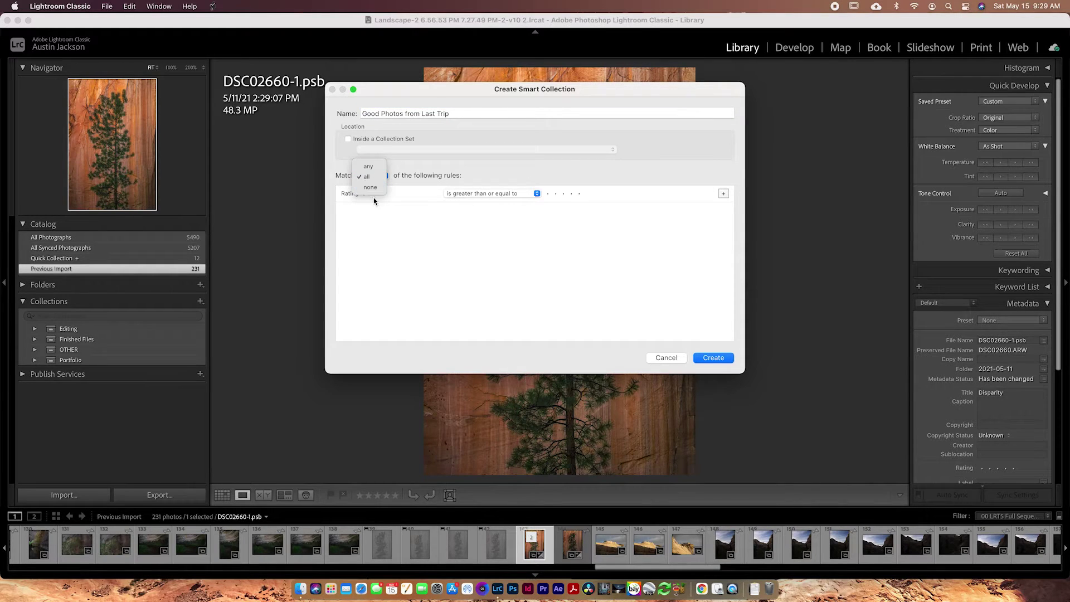
pyautogui.click(386, 233)
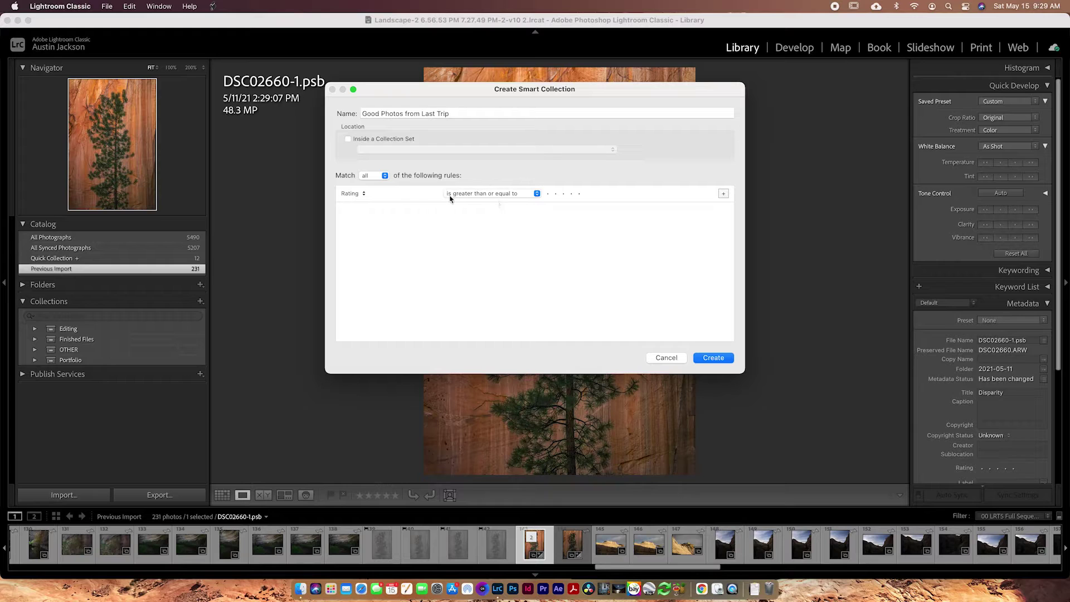
pyautogui.click(455, 195)
pyautogui.click(561, 209)
pyautogui.click(547, 194)
pyautogui.click(581, 196)
pyautogui.click(714, 357)
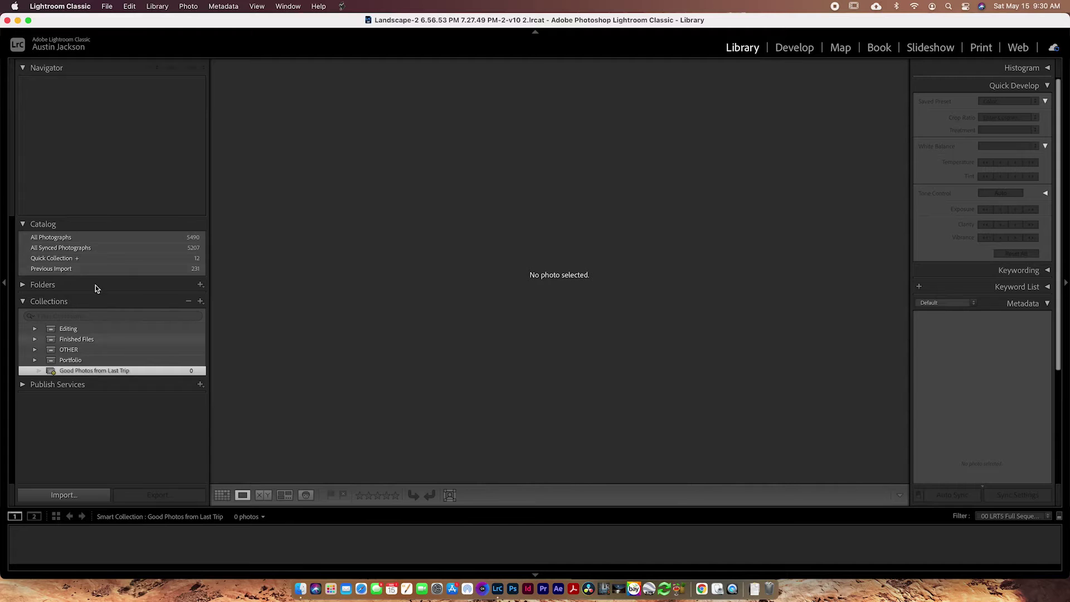
pyautogui.click(89, 270)
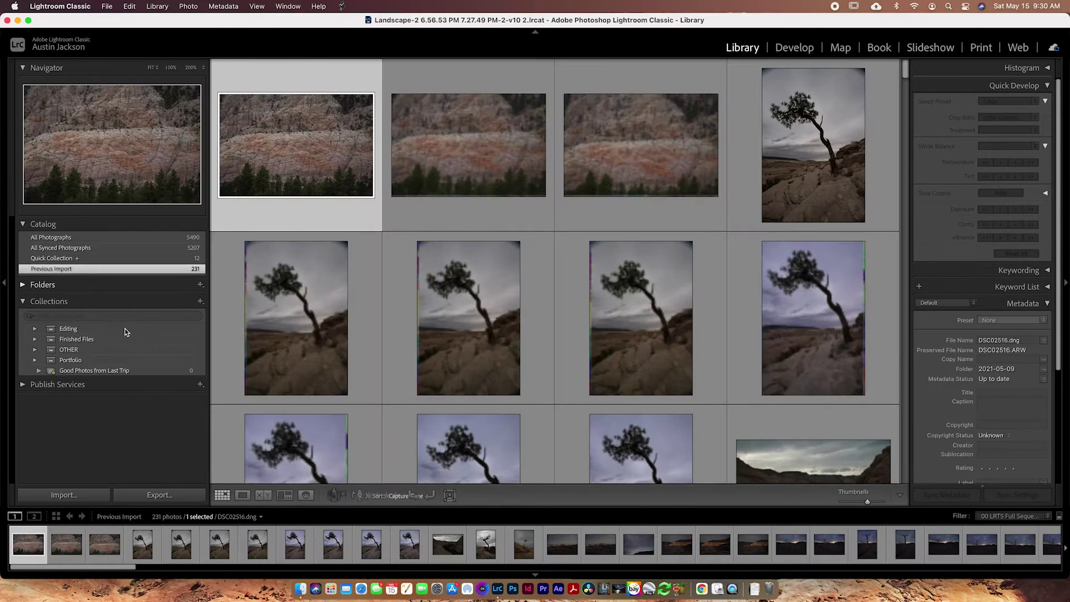
# Step: Rate photo 38 (DSC02553.dng) five stars and view Good Photos from Last Trip
pyautogui.scroll(-10, 430, 378)
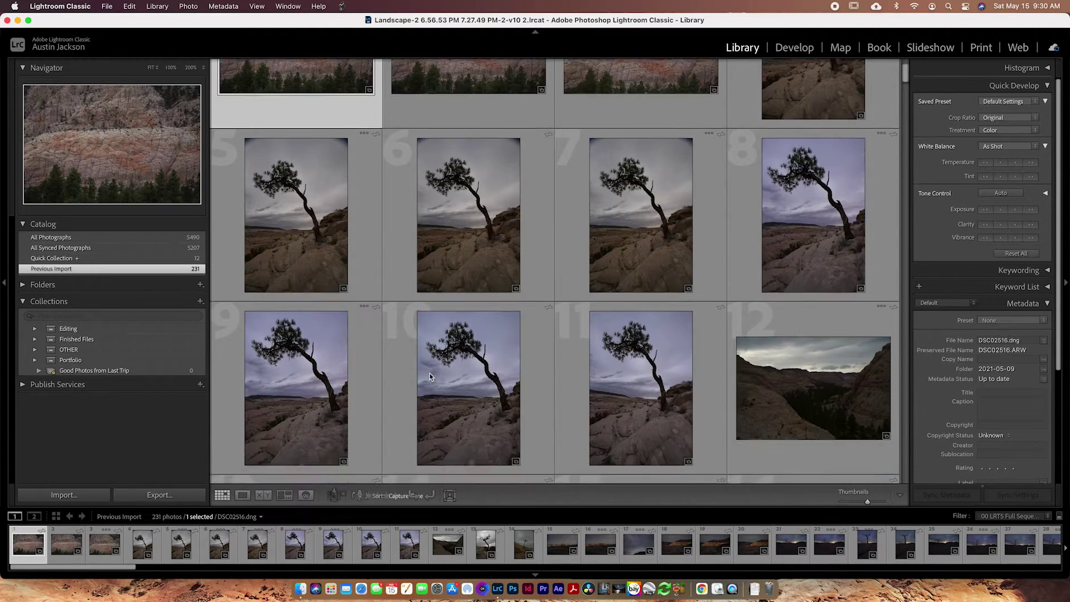
pyautogui.scroll(-8, 430, 378)
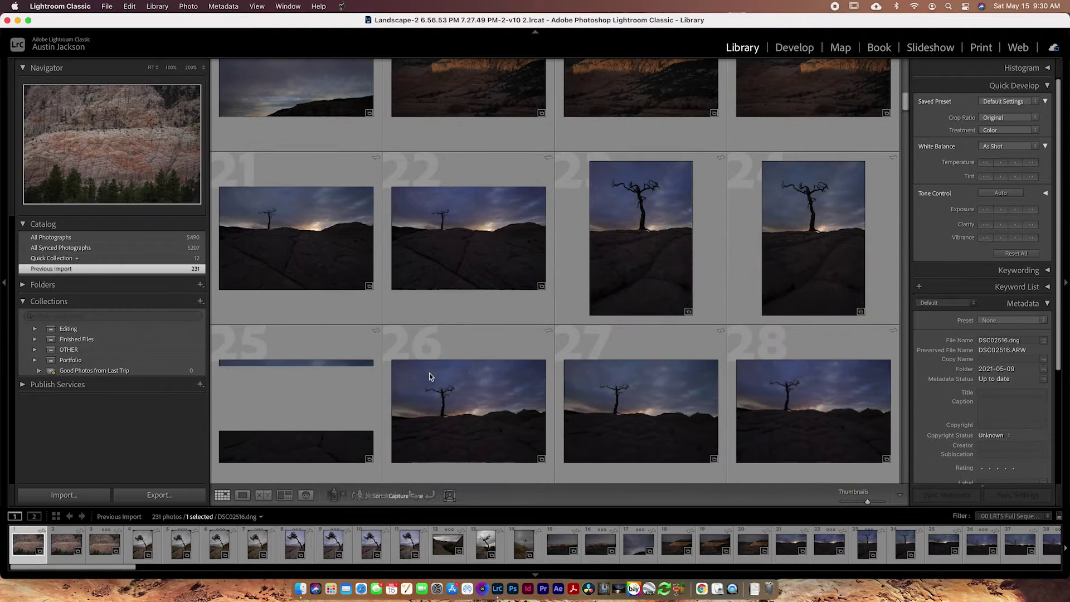
pyautogui.scroll(-12, 429, 377)
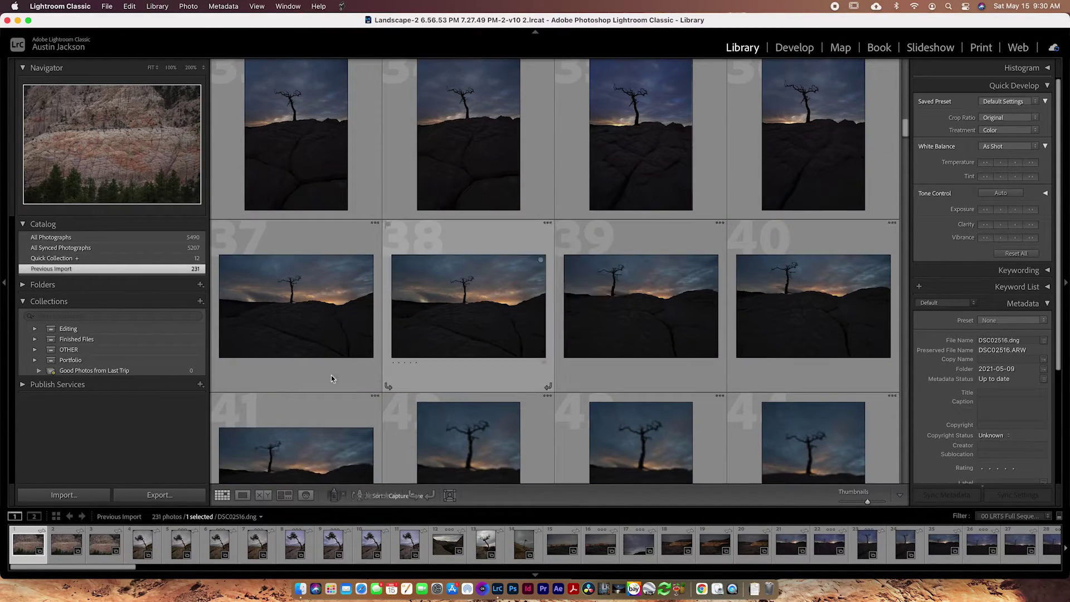
pyautogui.click(427, 351)
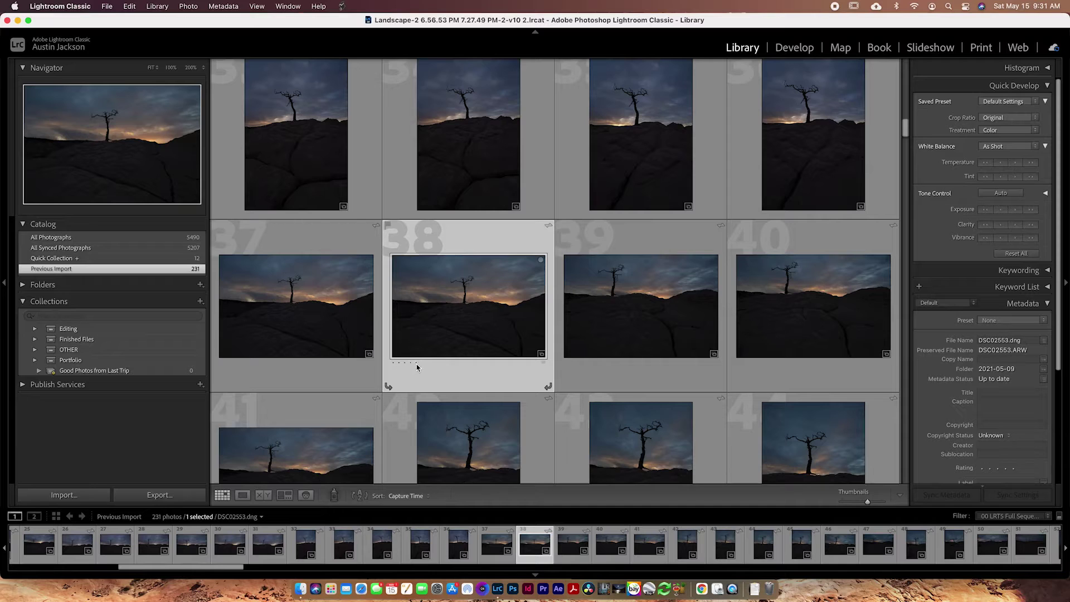
pyautogui.click(416, 364)
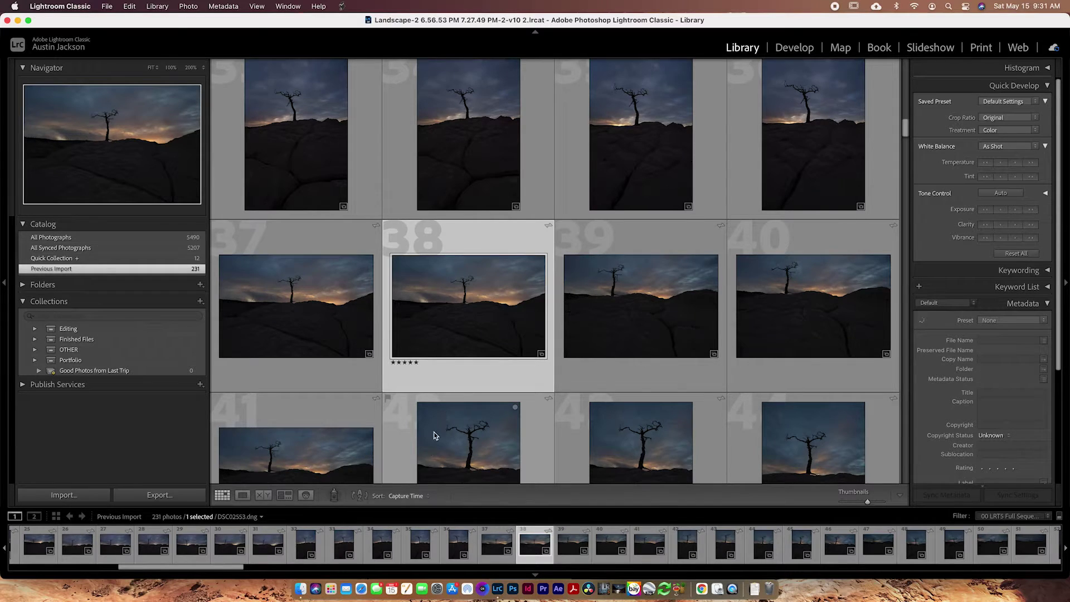
pyautogui.click(78, 370)
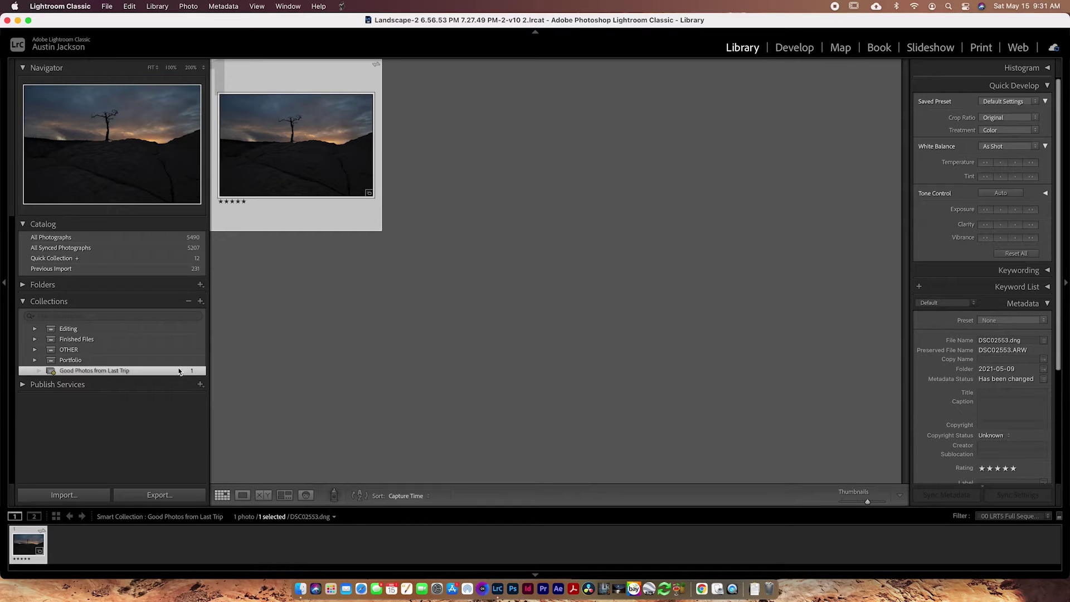
# Step: Back in Previous Import, rate photos 55 and 113 five stars
pyautogui.click(48, 270)
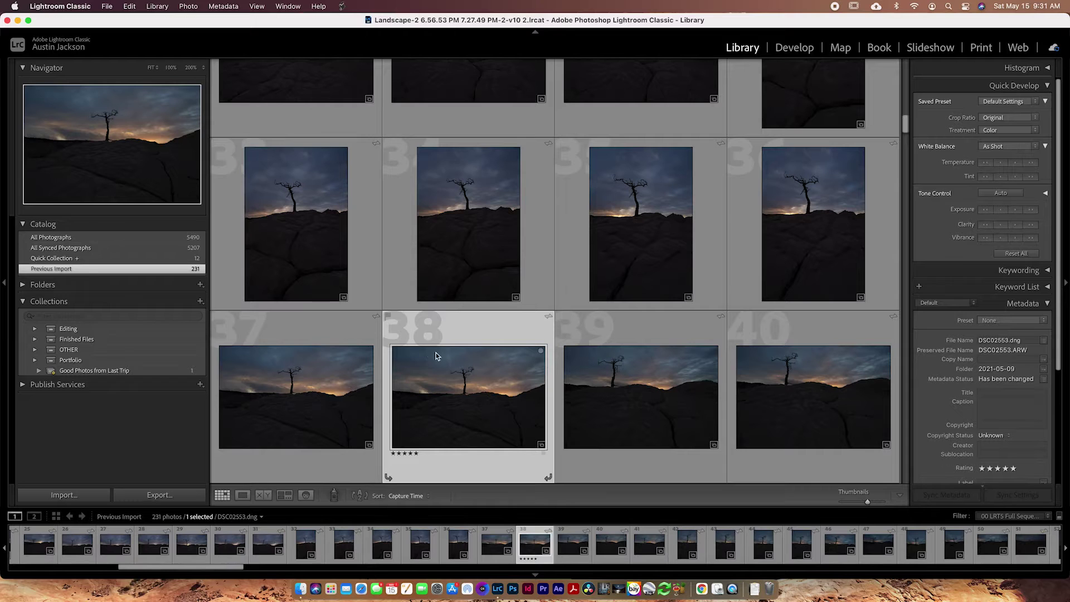
pyautogui.scroll(-6, 373, 338)
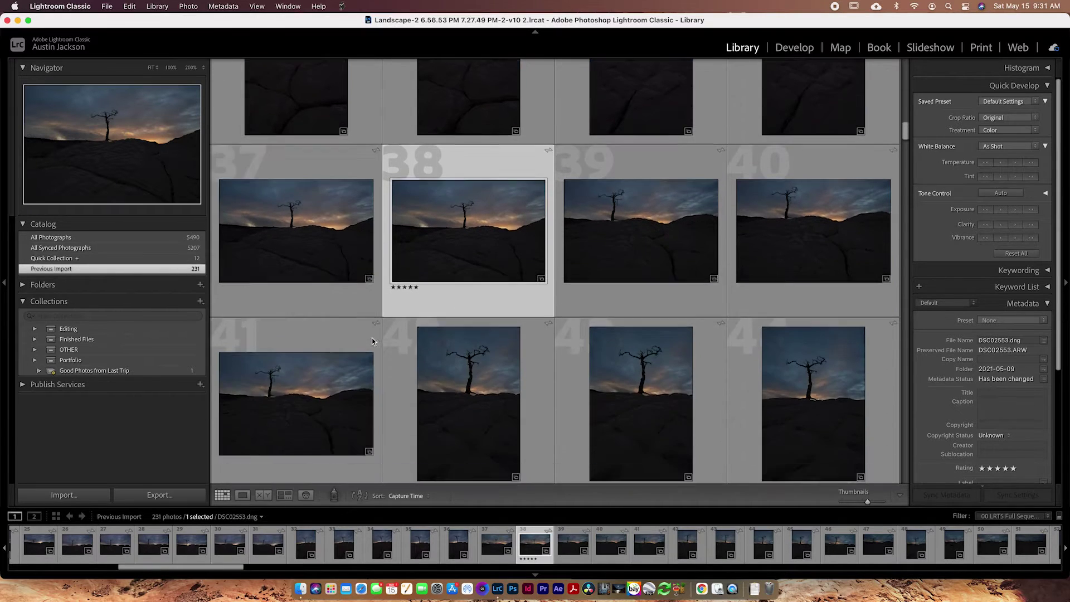
pyautogui.scroll(-6, 372, 337)
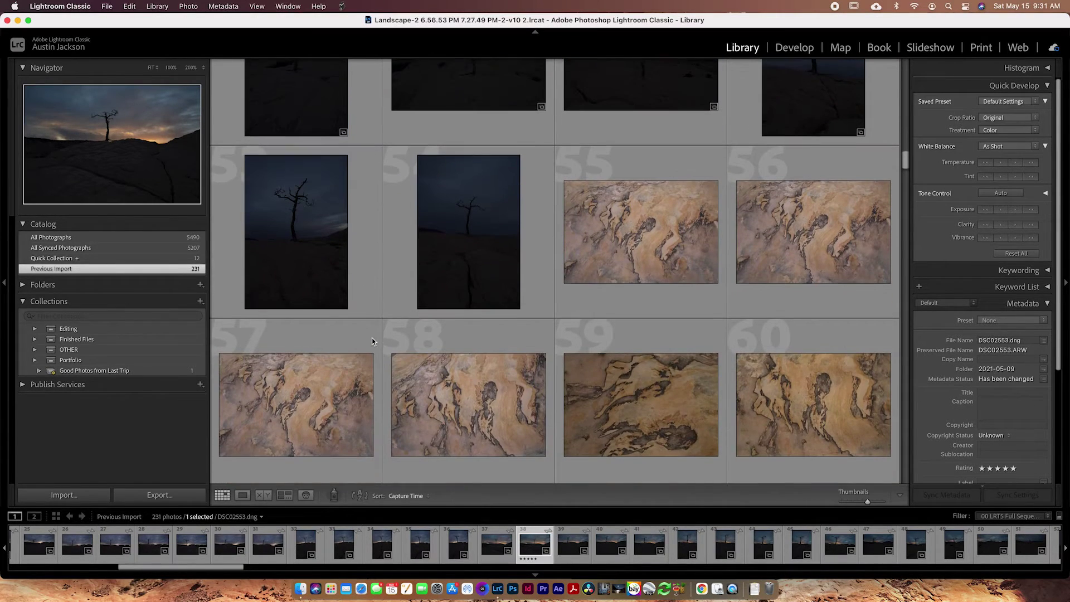
pyautogui.click(645, 283)
pyautogui.press('5')
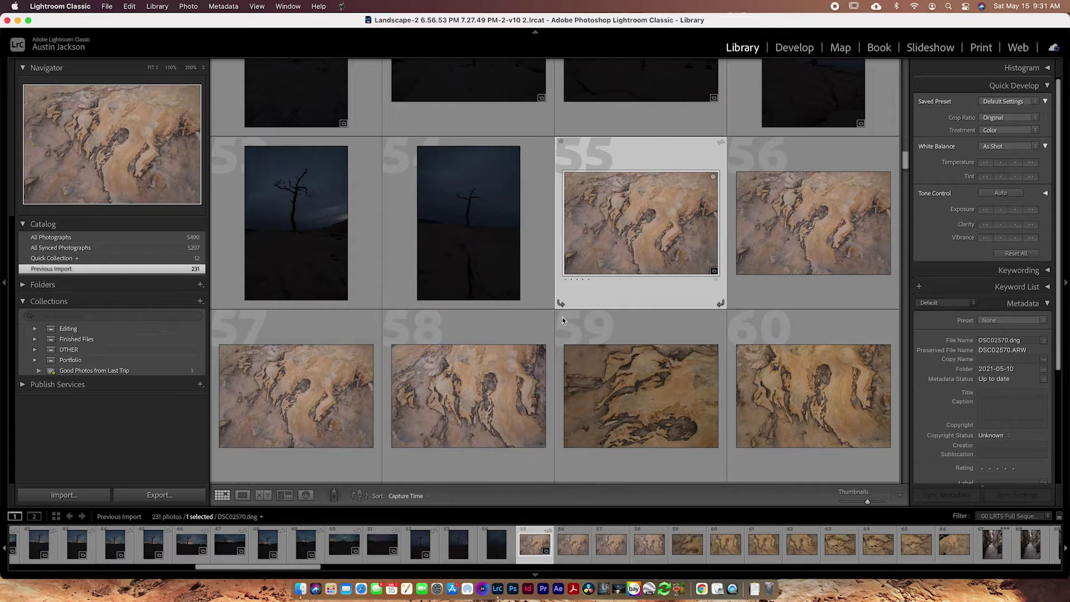
pyautogui.scroll(-1, 563, 320)
pyautogui.scroll(-20, 563, 320)
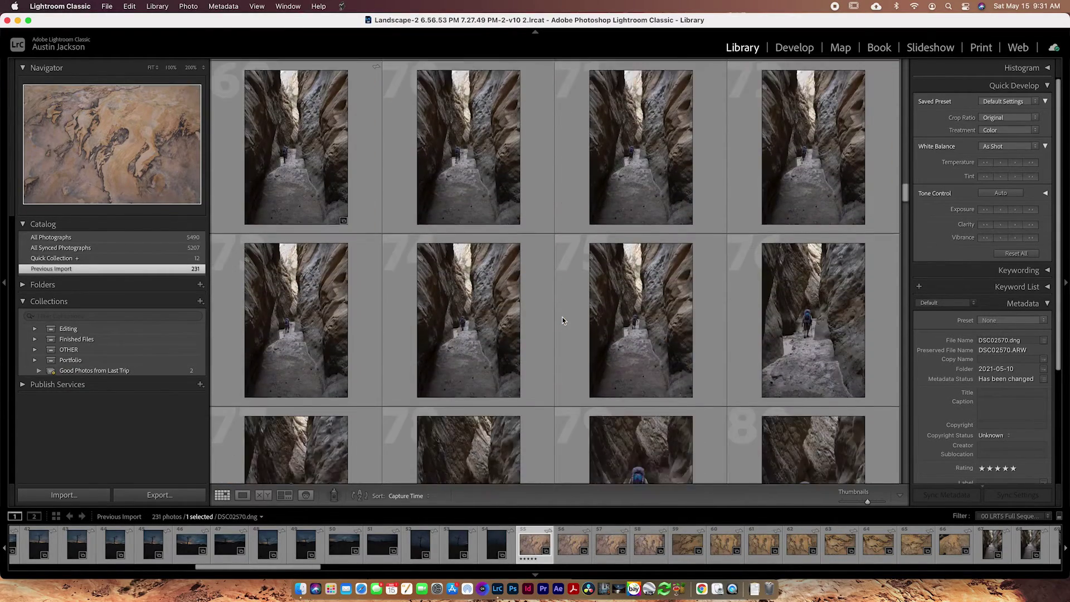
pyautogui.scroll(-10, 563, 321)
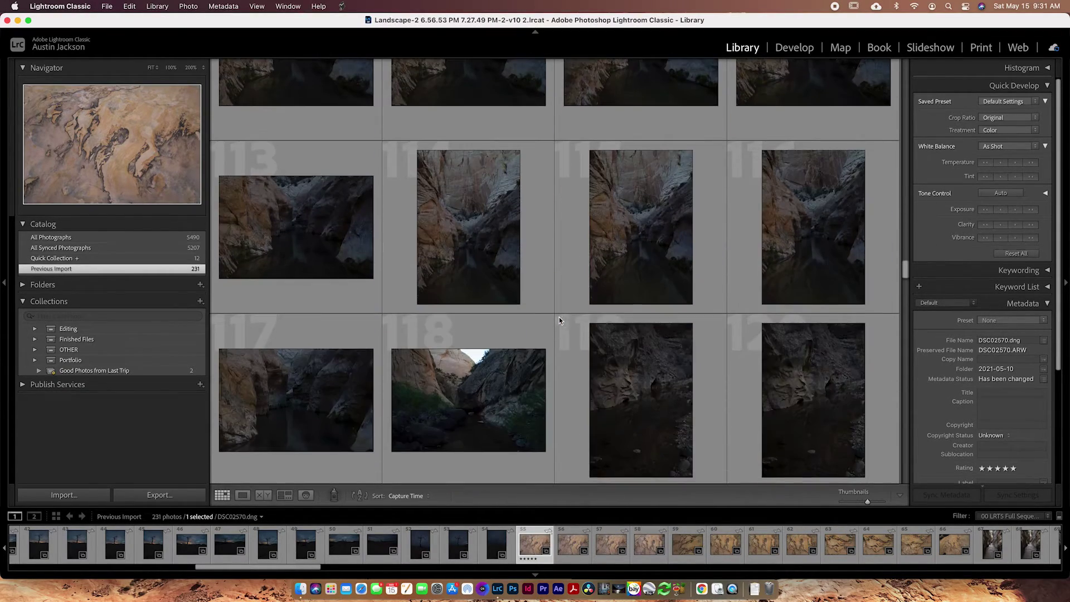
pyautogui.click(268, 253)
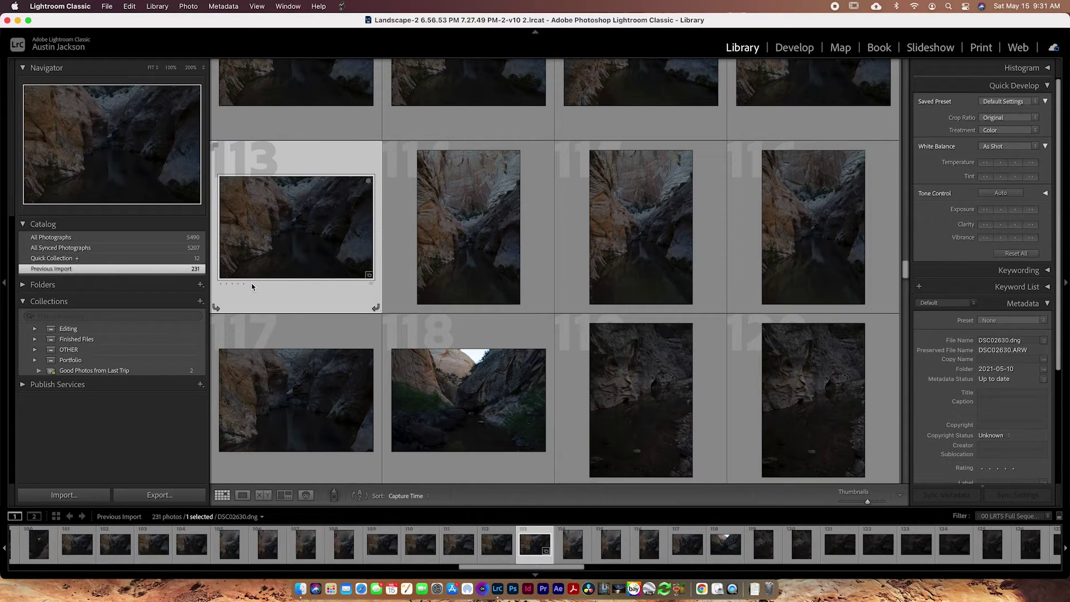
pyautogui.click(240, 284)
# Step: Rate photos 182 and 227 five stars and view Good Photos from Last Trip
pyautogui.scroll(-8, 357, 395)
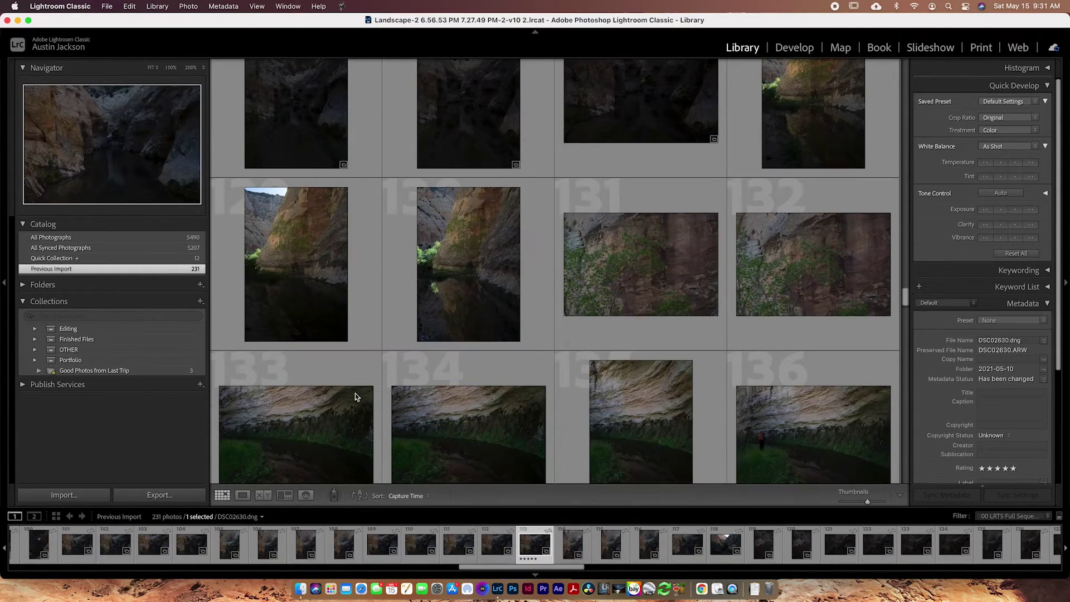
pyautogui.scroll(-10, 356, 394)
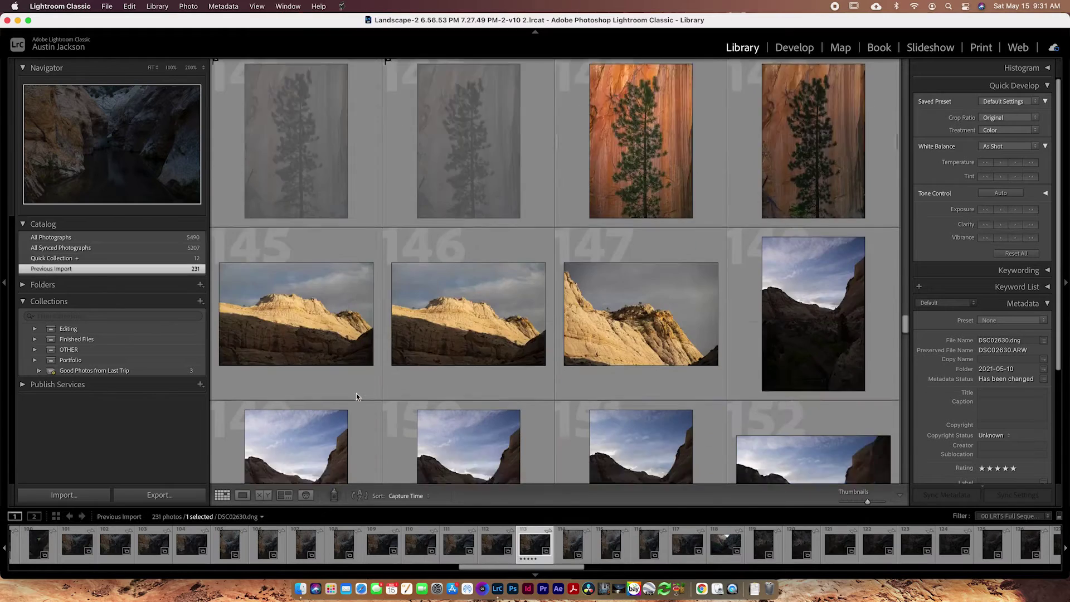
pyautogui.scroll(-15, 357, 395)
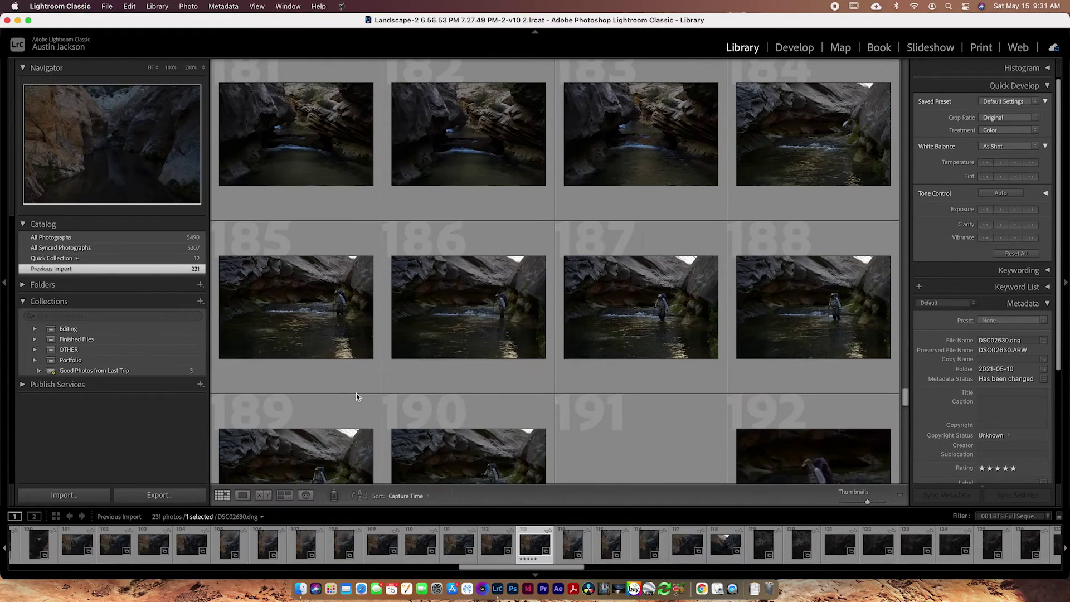
pyautogui.scroll(1, 356, 394)
pyautogui.click(418, 254)
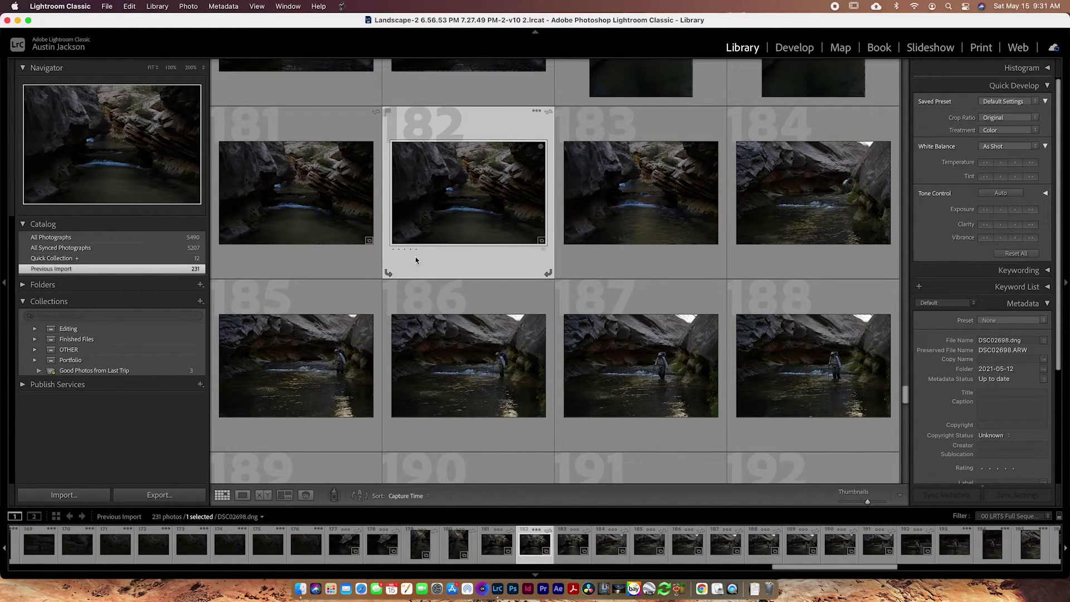
pyautogui.click(413, 249)
pyautogui.scroll(-10, 433, 296)
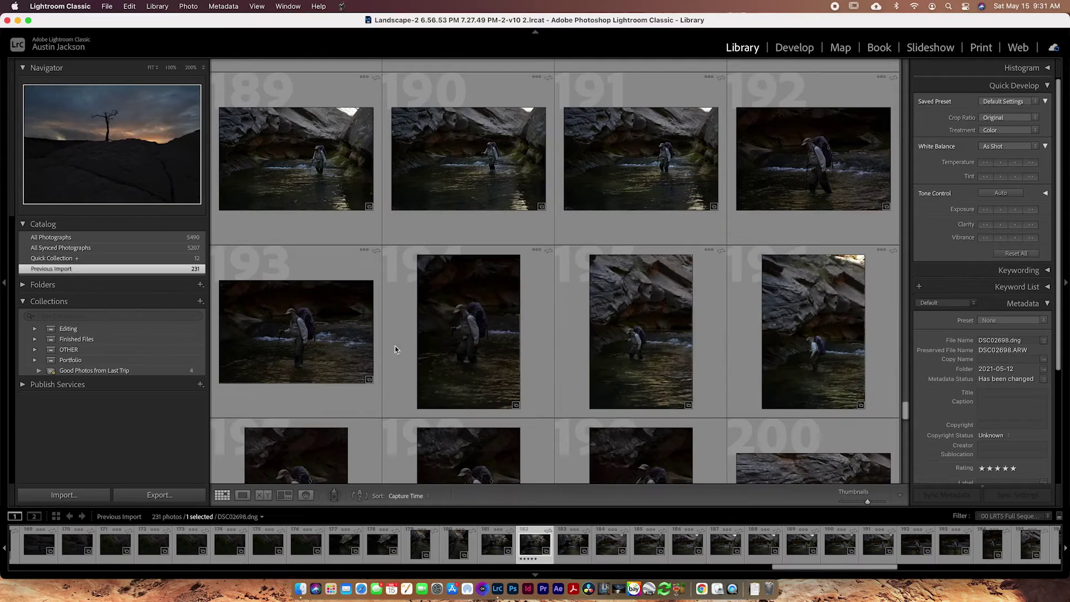
pyautogui.scroll(-6, 416, 344)
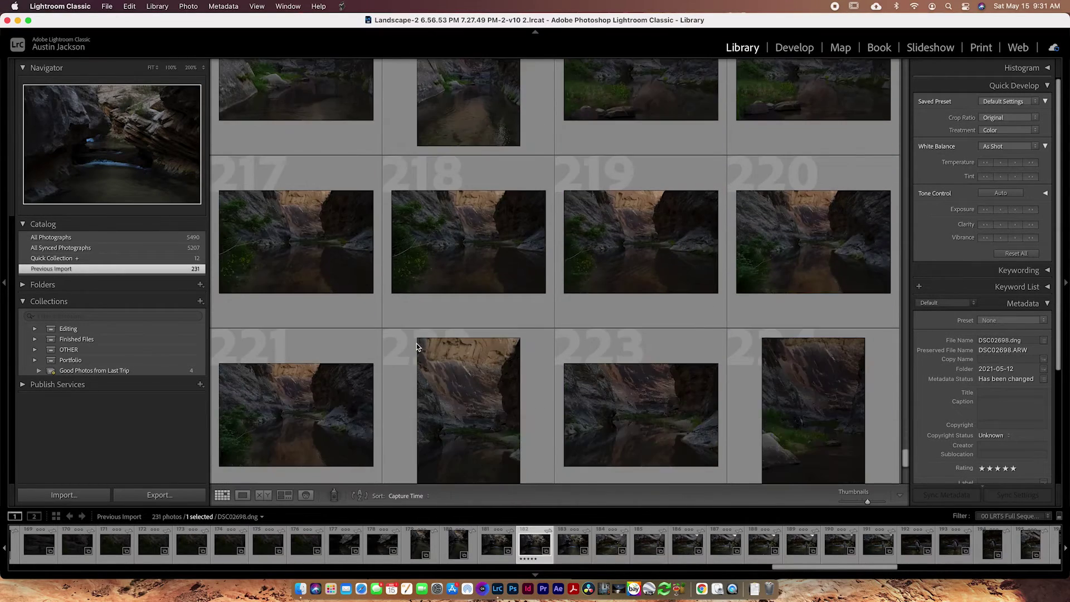
pyautogui.scroll(-4, 416, 343)
pyautogui.click(610, 257)
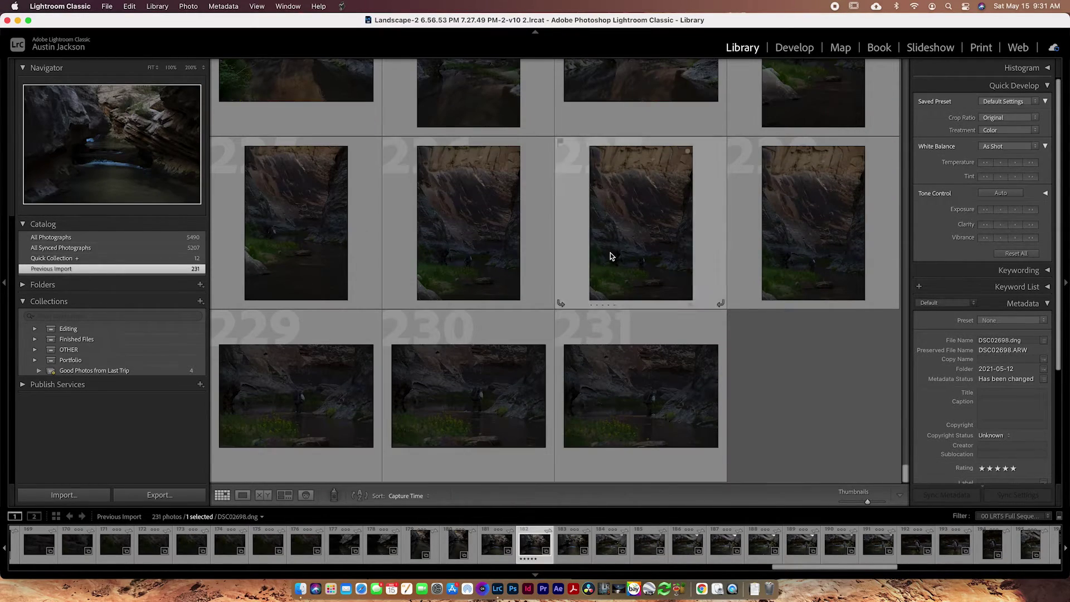
pyautogui.click(614, 305)
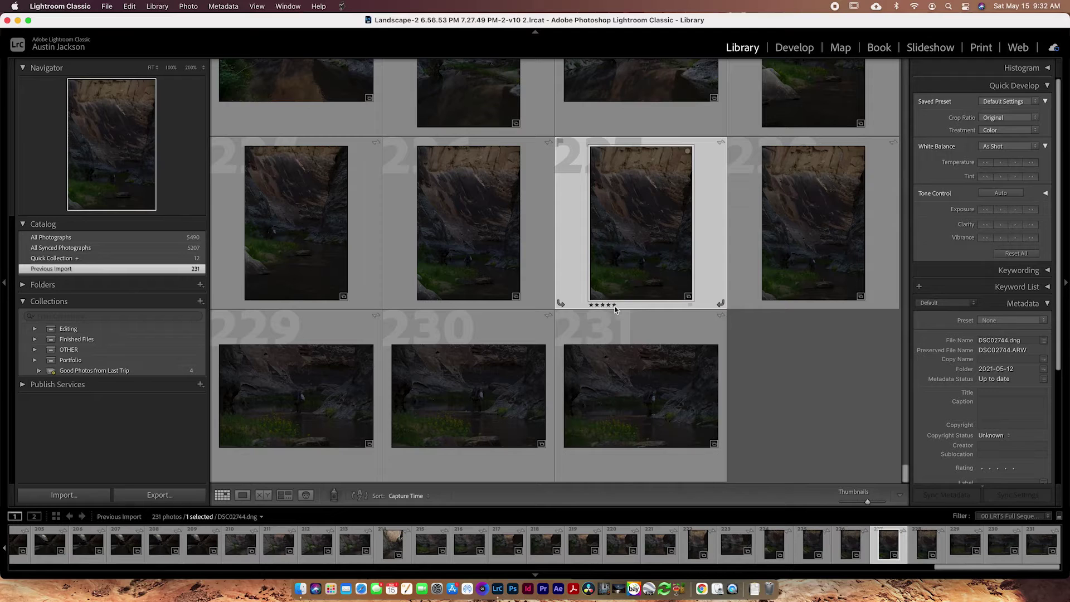
pyautogui.click(136, 370)
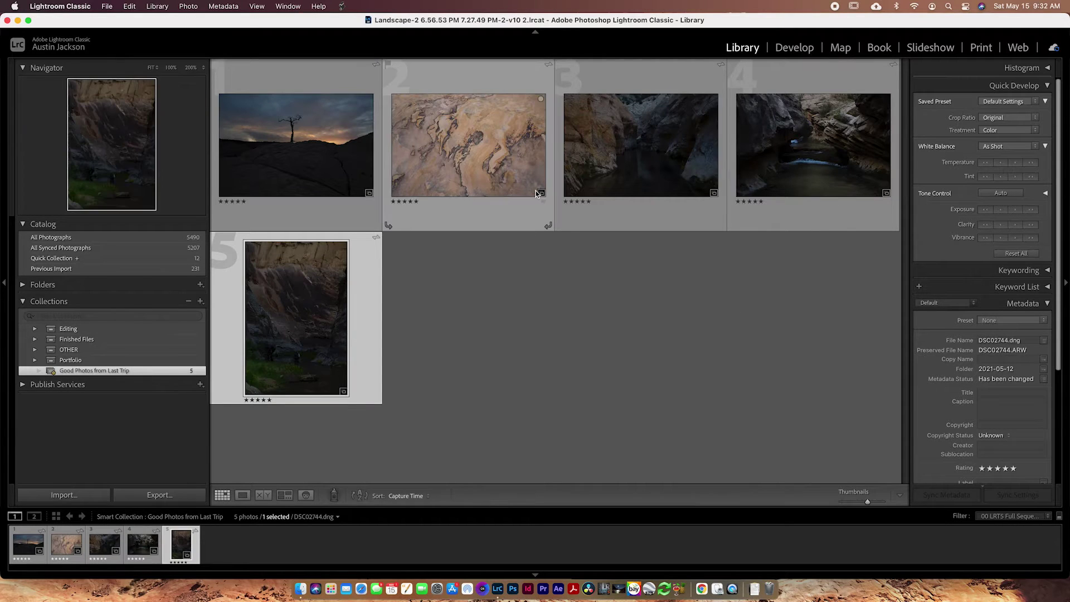
# Step: Lower photo 4's rating below five stars so it leaves the collection
pyautogui.click(738, 202)
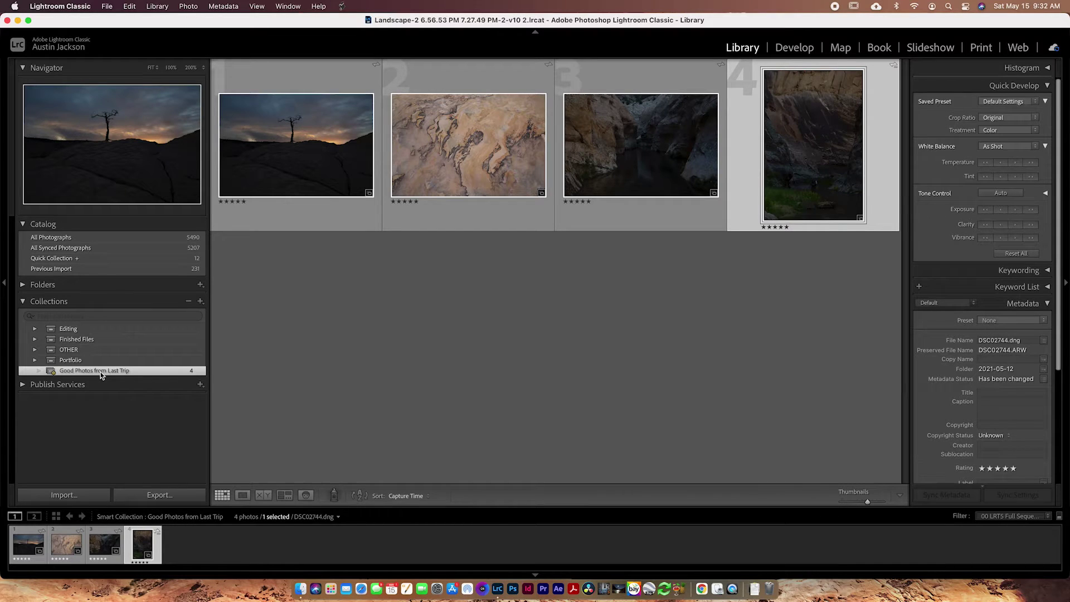
pyautogui.click(203, 303)
# Step: Start another smart collection with the rule Camera Info > Focal Length is 18
pyautogui.click(262, 321)
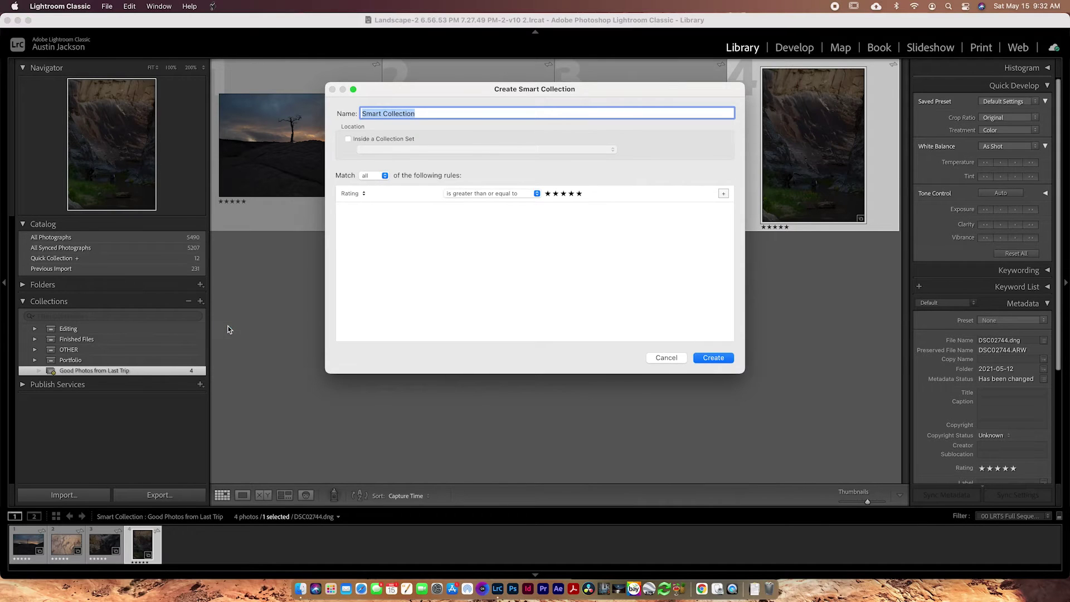
pyautogui.click(351, 194)
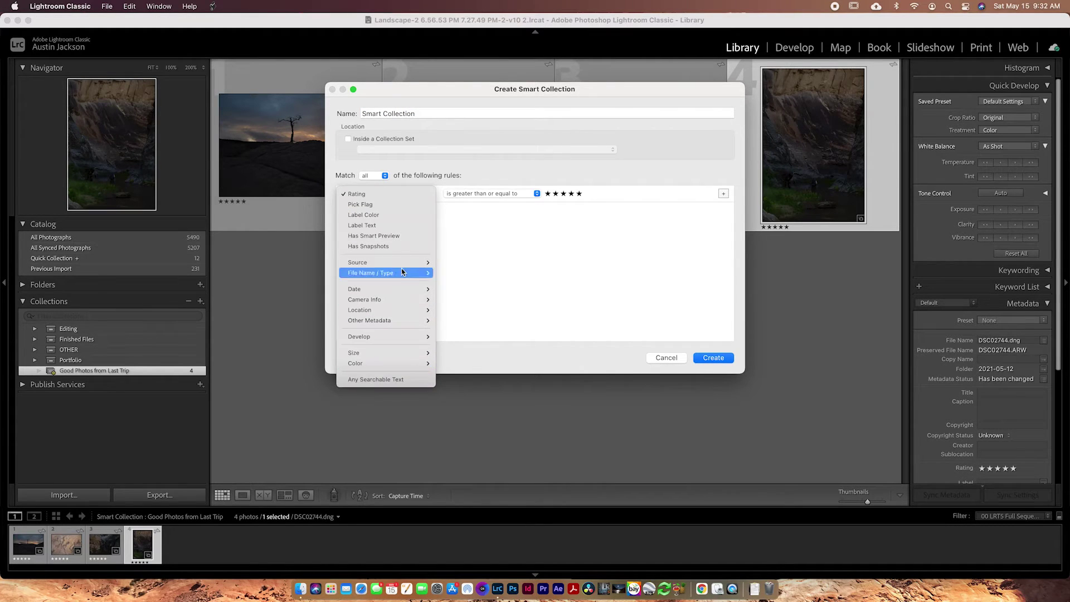
pyautogui.moveTo(368, 301)
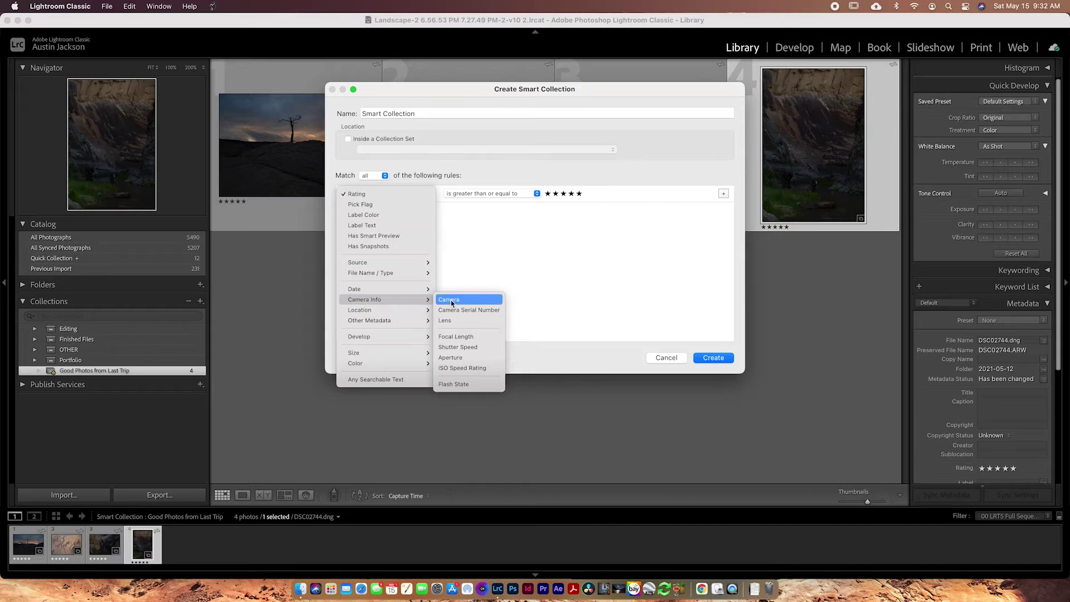
pyautogui.click(448, 337)
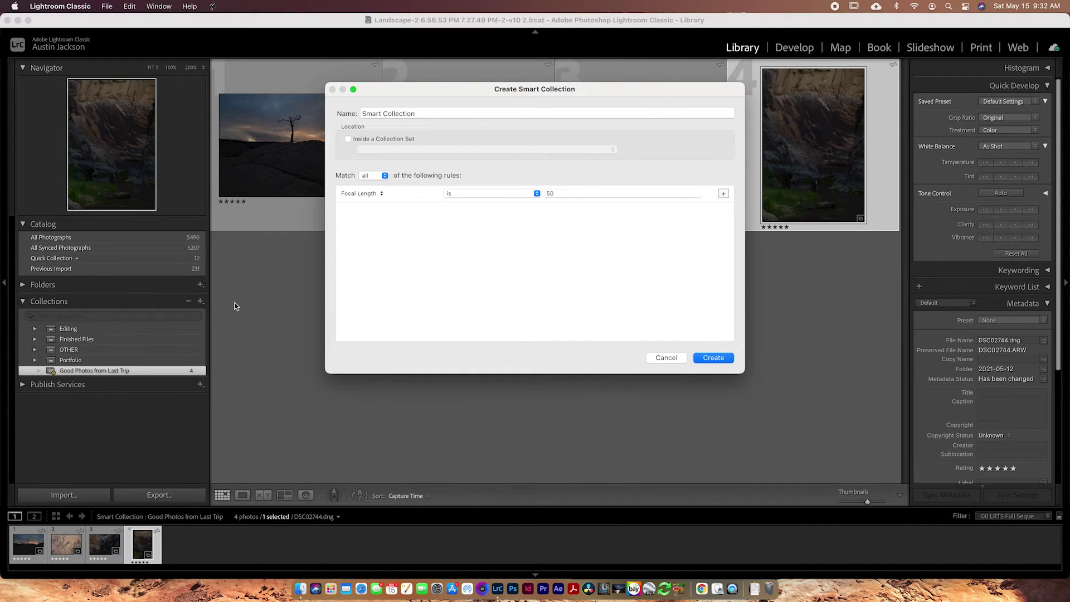
pyautogui.click(470, 194)
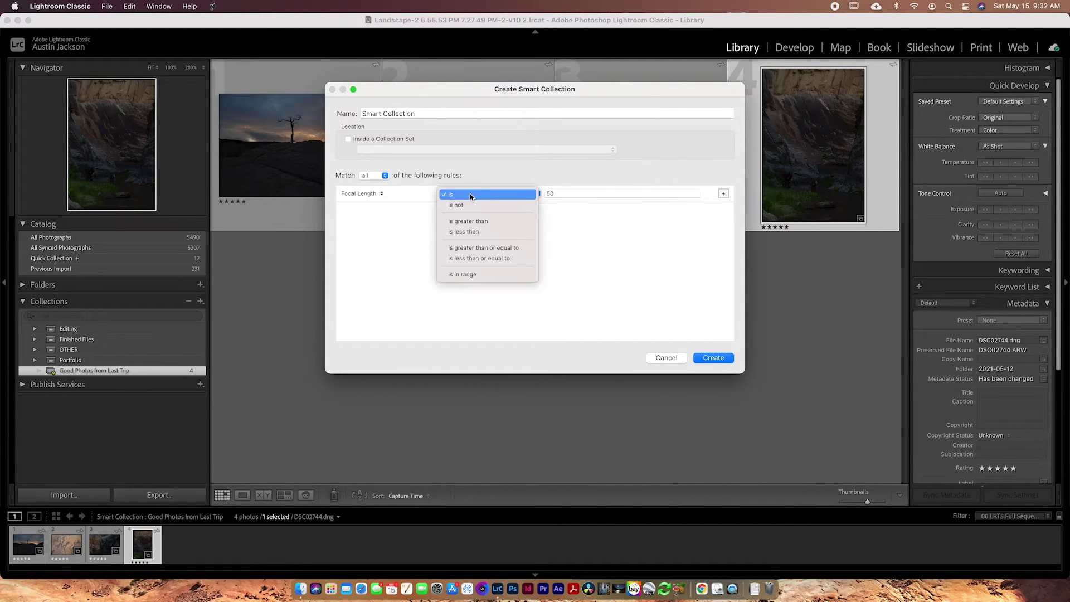
pyautogui.click(470, 194)
pyautogui.press('Tab')
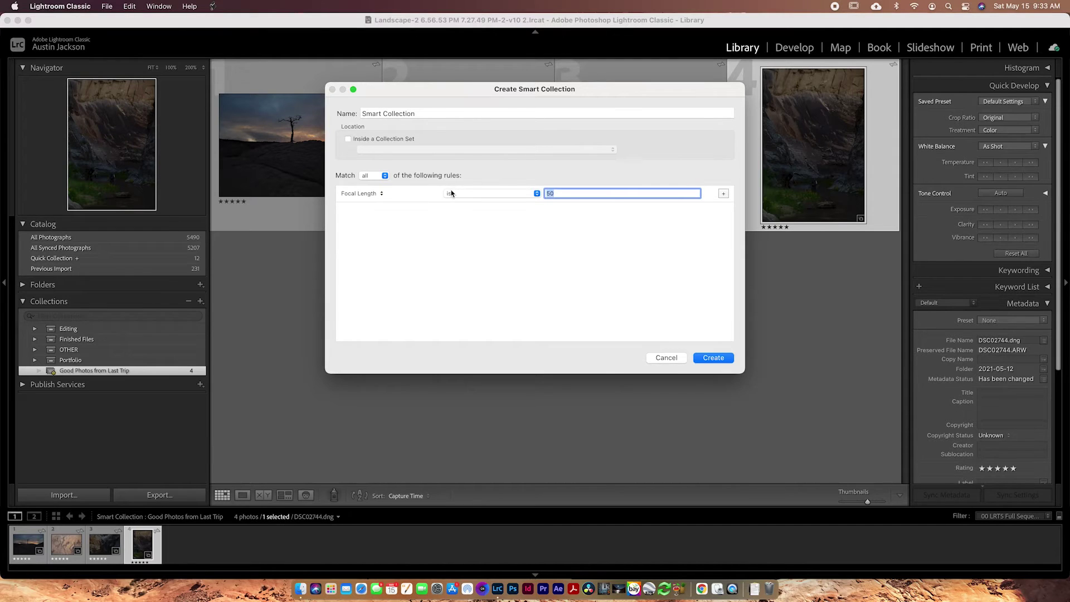
pyautogui.write('18')
pyautogui.click(437, 115)
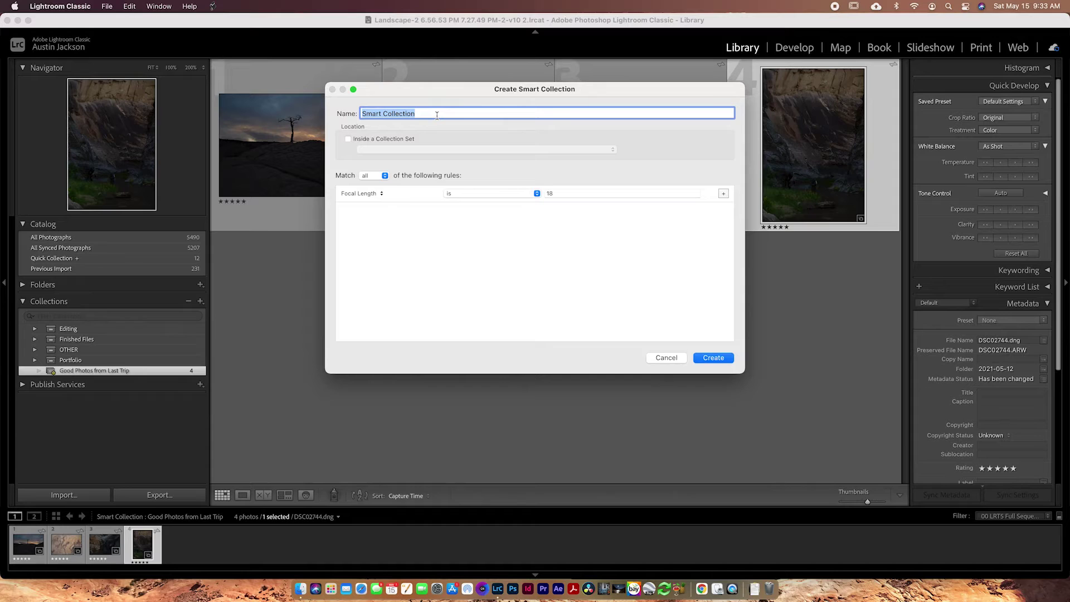
# Step: Name the collection 'Wide Angle Shots' and add a second rule testing Shutter Speed
pyautogui.write('Wide Angle Shots')
pyautogui.click(366, 212)
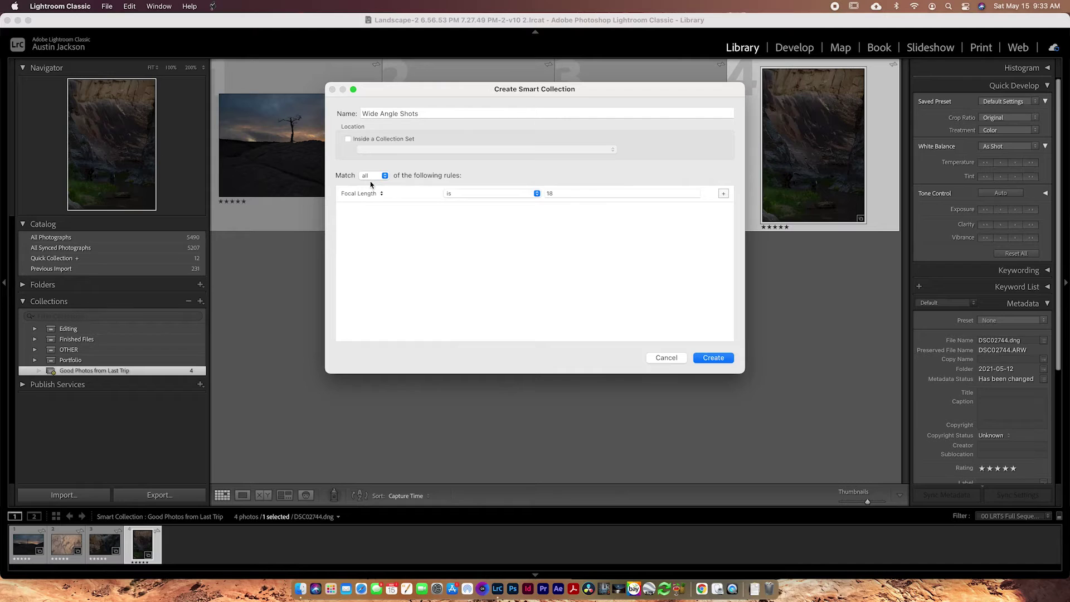
pyautogui.click(724, 194)
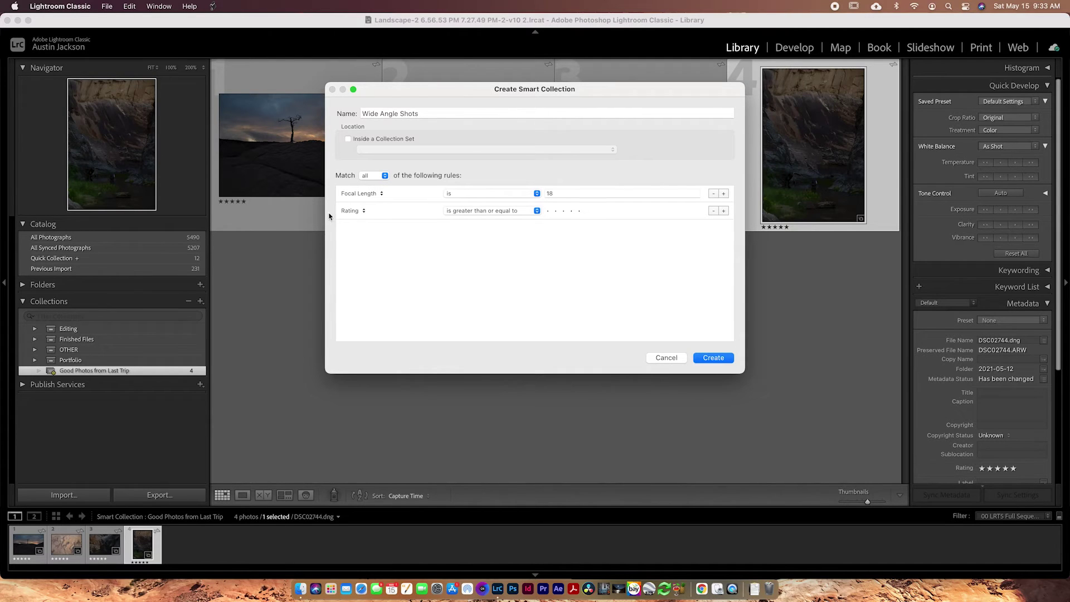
pyautogui.click(357, 212)
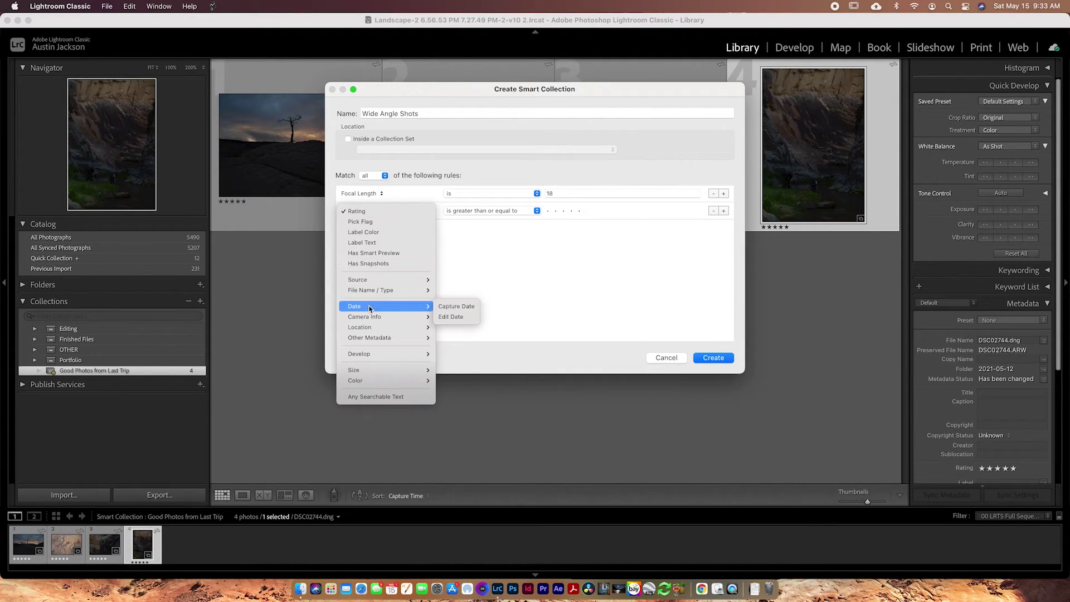
pyautogui.moveTo(378, 285)
pyautogui.moveTo(376, 320)
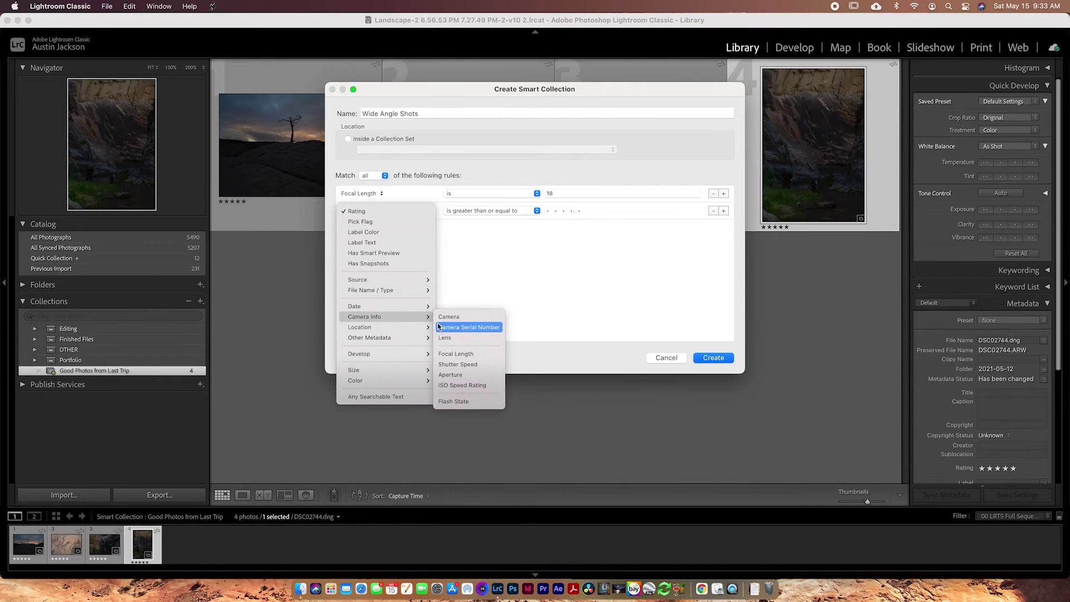
pyautogui.click(460, 366)
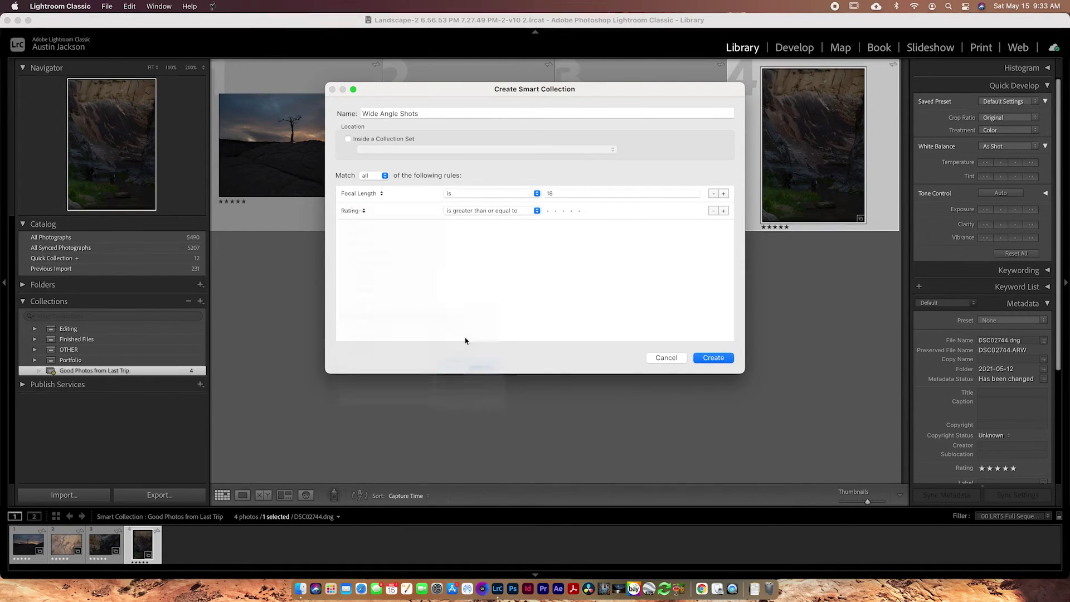
# Step: Make the Shutter Speed rule greater than 0.5 sec and create the collection
pyautogui.click(467, 210)
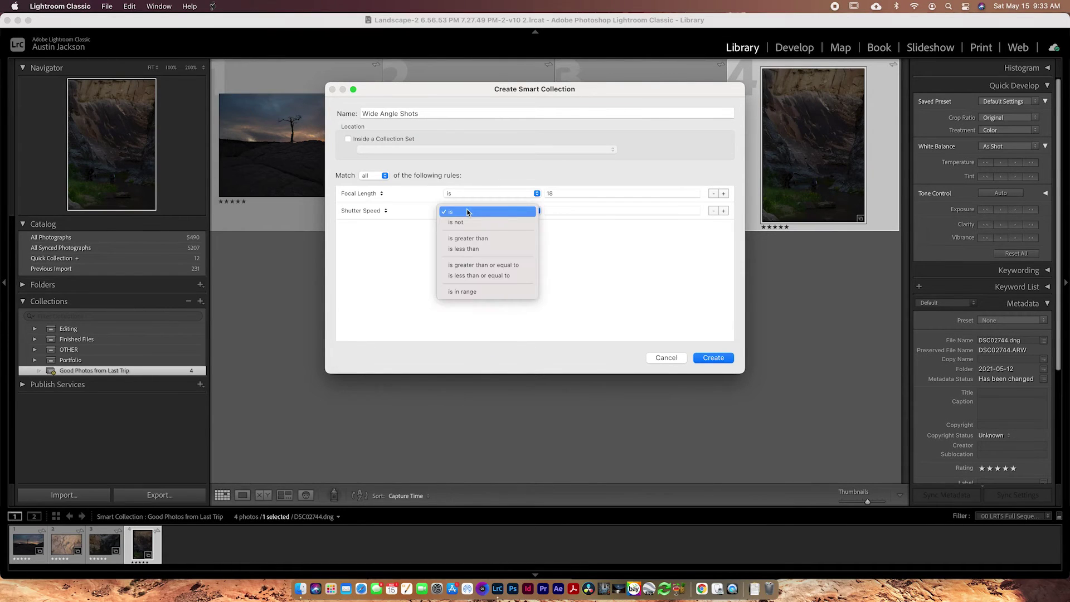
pyautogui.click(472, 238)
pyautogui.click(564, 211)
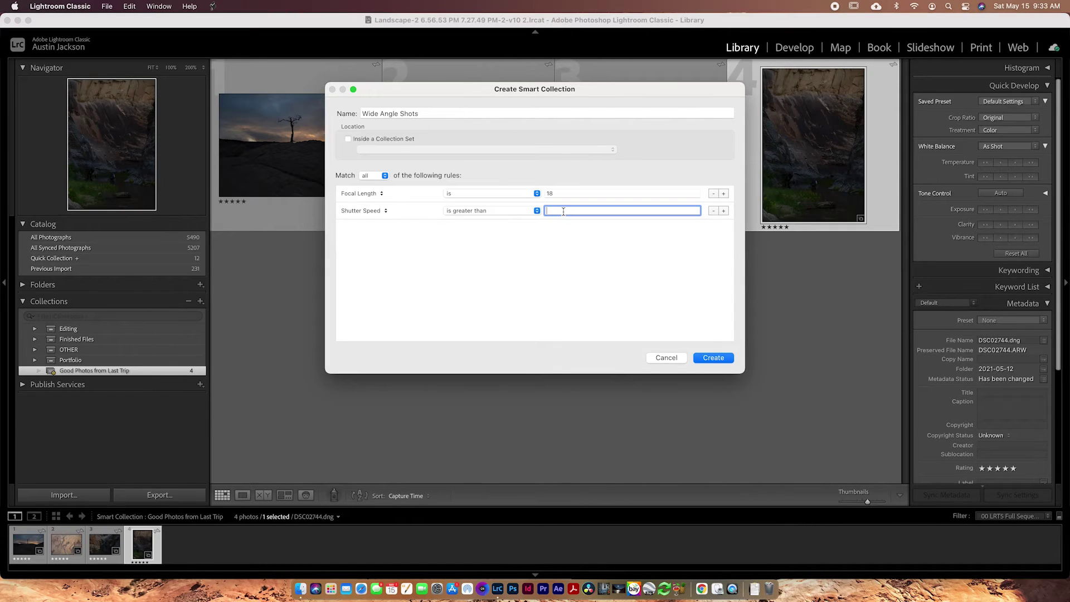
pyautogui.write('.5')
pyautogui.click(549, 252)
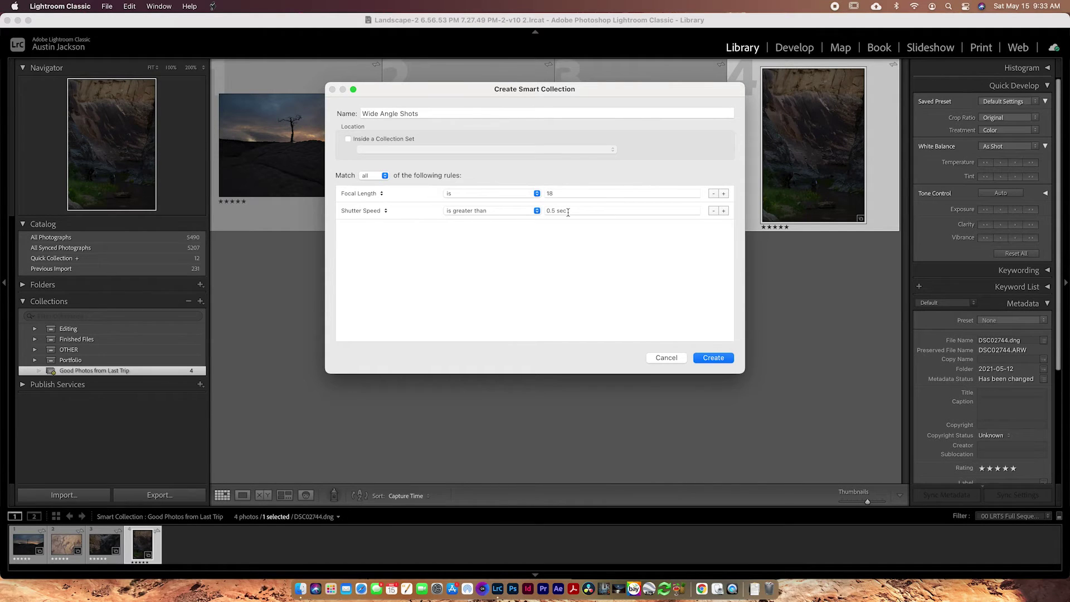
pyautogui.click(707, 360)
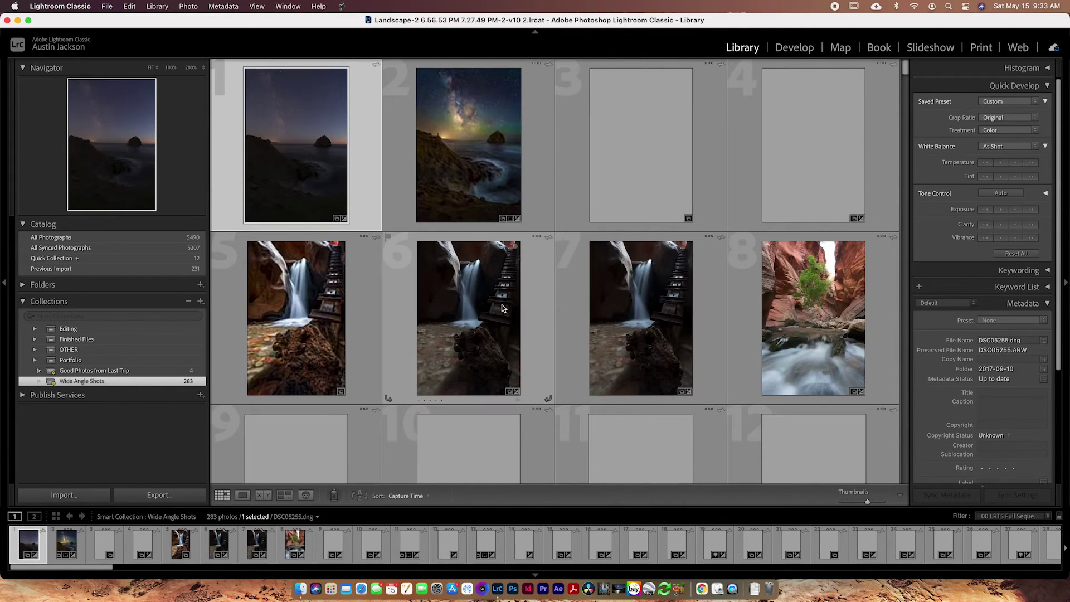
# Step: Scroll through the 283 Wide Angle Shots photos and bring up the Collections + menu
pyautogui.scroll(-10, 502, 306)
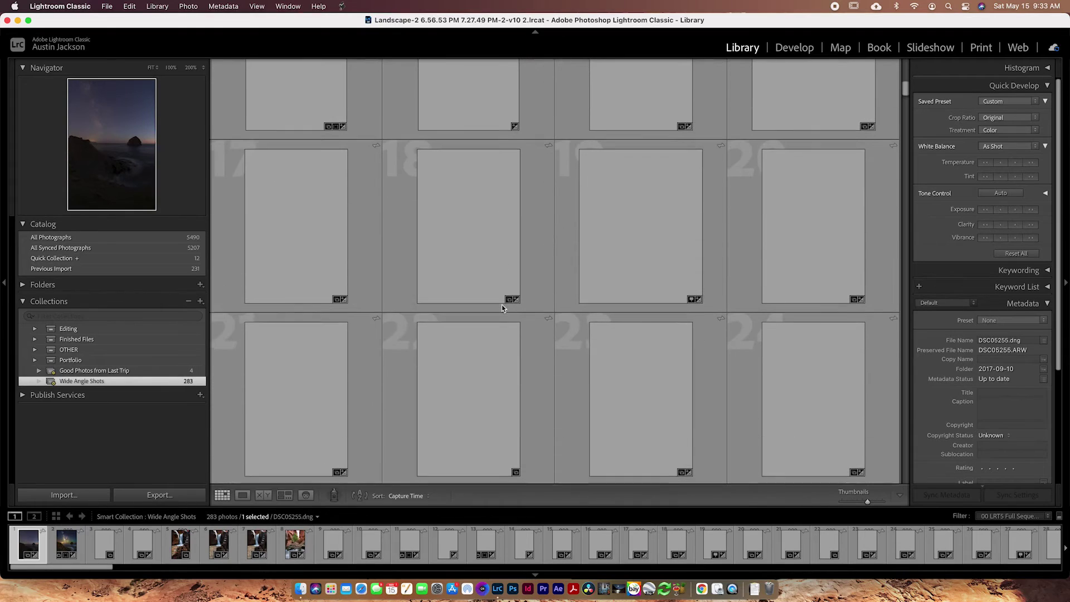
pyautogui.scroll(-5, 469, 410)
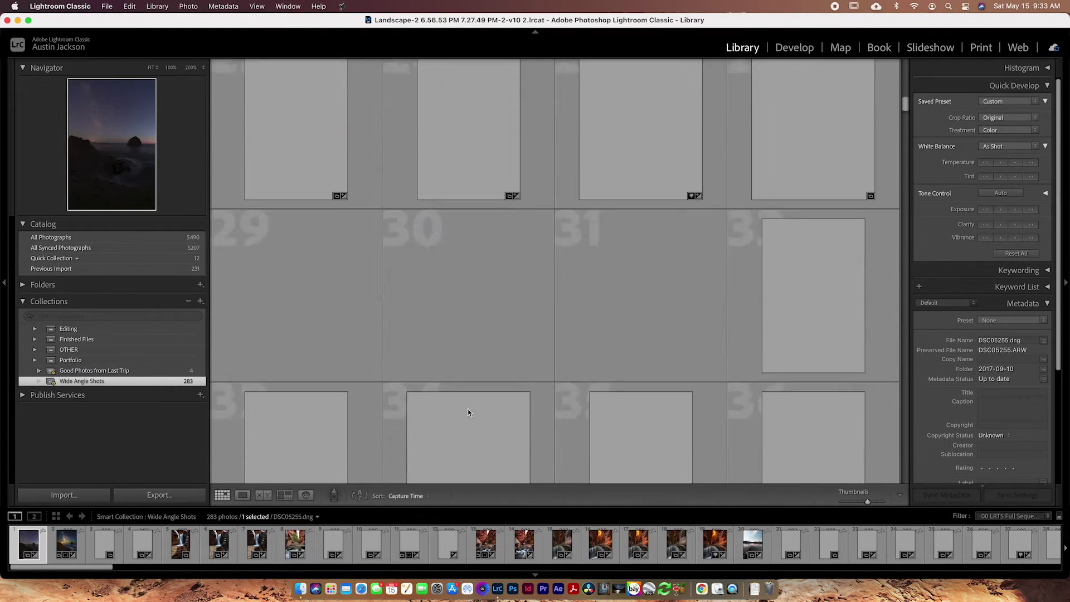
pyautogui.scroll(-15, 467, 411)
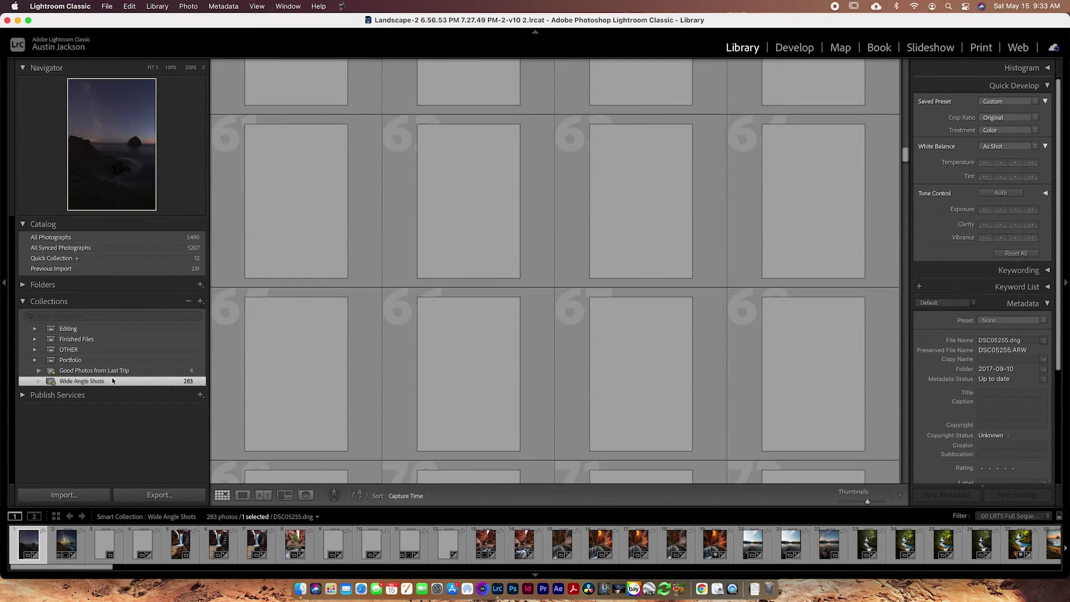
pyautogui.scroll(-8, 434, 363)
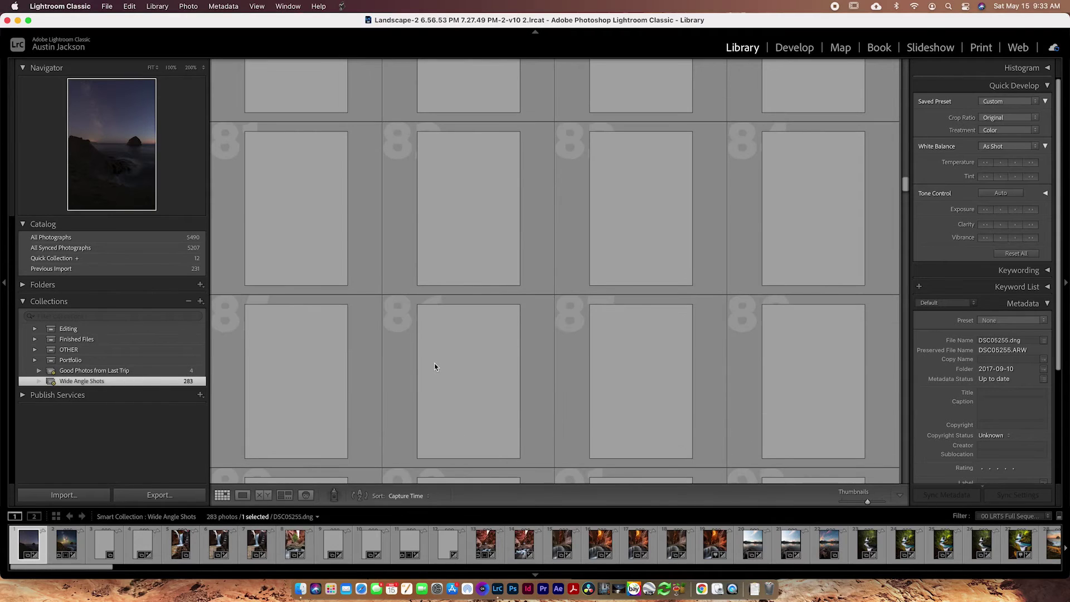
pyautogui.scroll(-5, 435, 366)
pyautogui.click(200, 301)
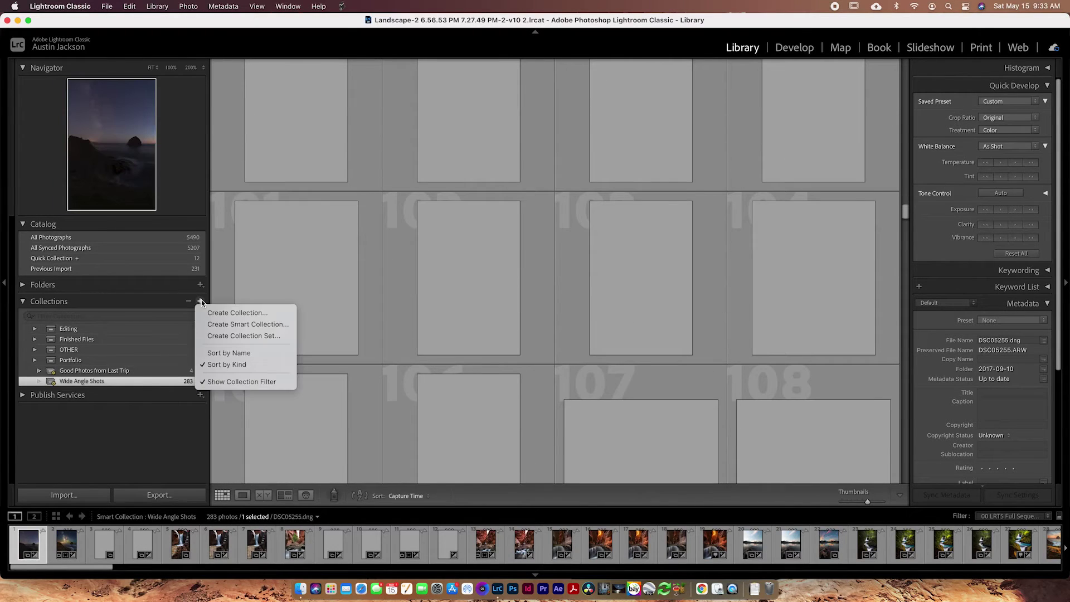
# Step: Start a new smart collection, remove its Shutter Speed rule, and browse rule criteria without changes
pyautogui.click(248, 323)
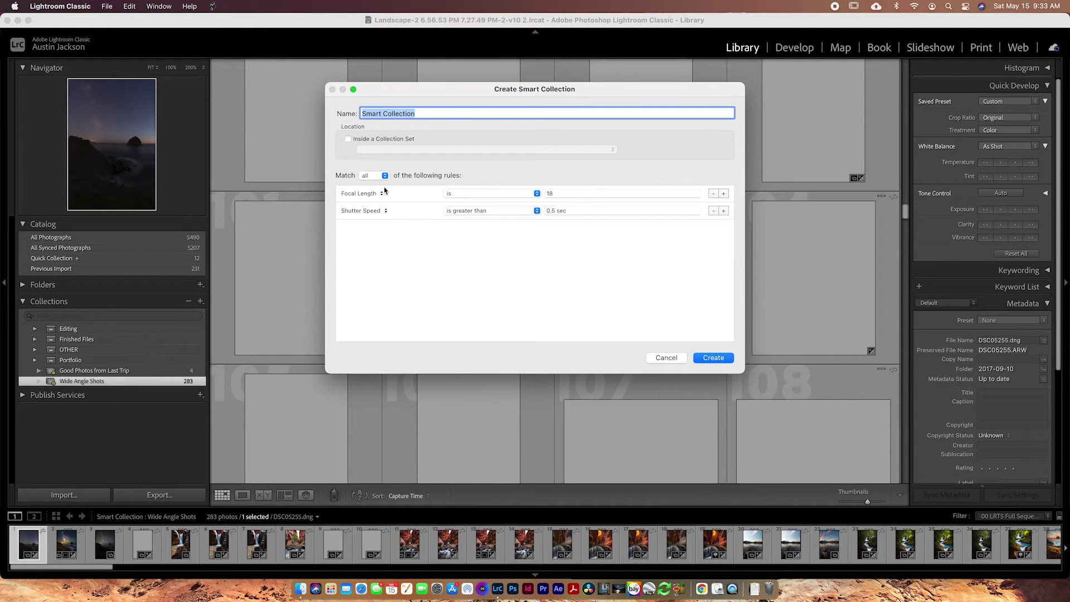
pyautogui.click(713, 212)
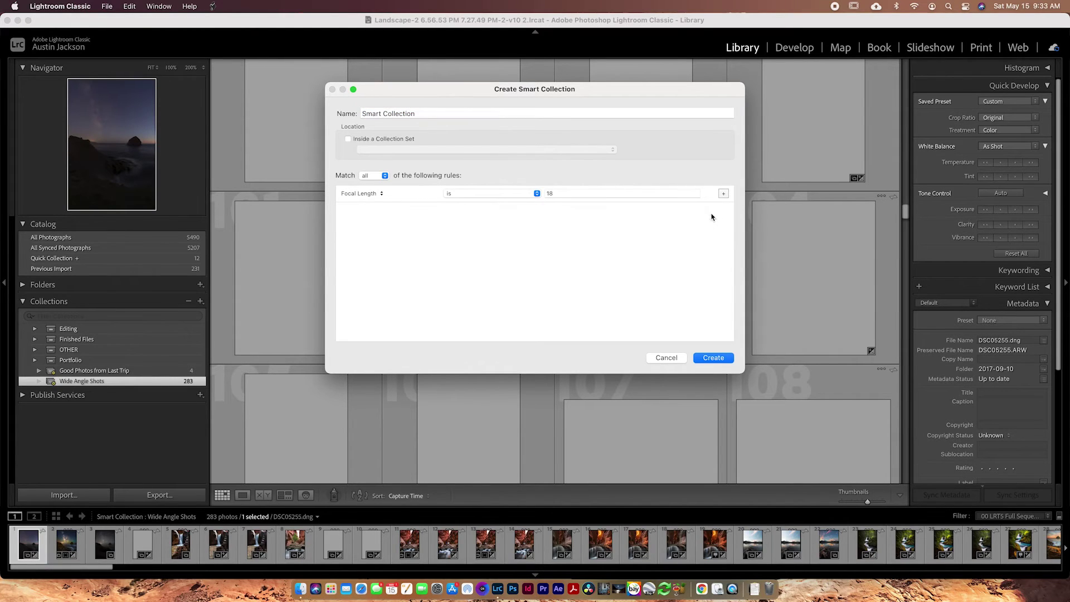
pyautogui.click(368, 194)
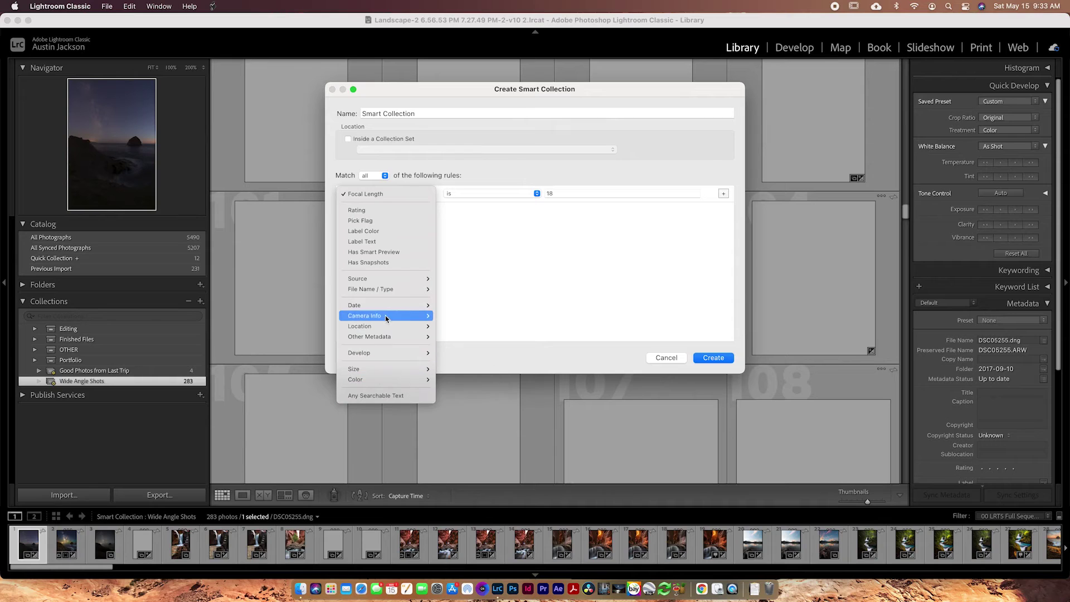
pyautogui.moveTo(384, 306)
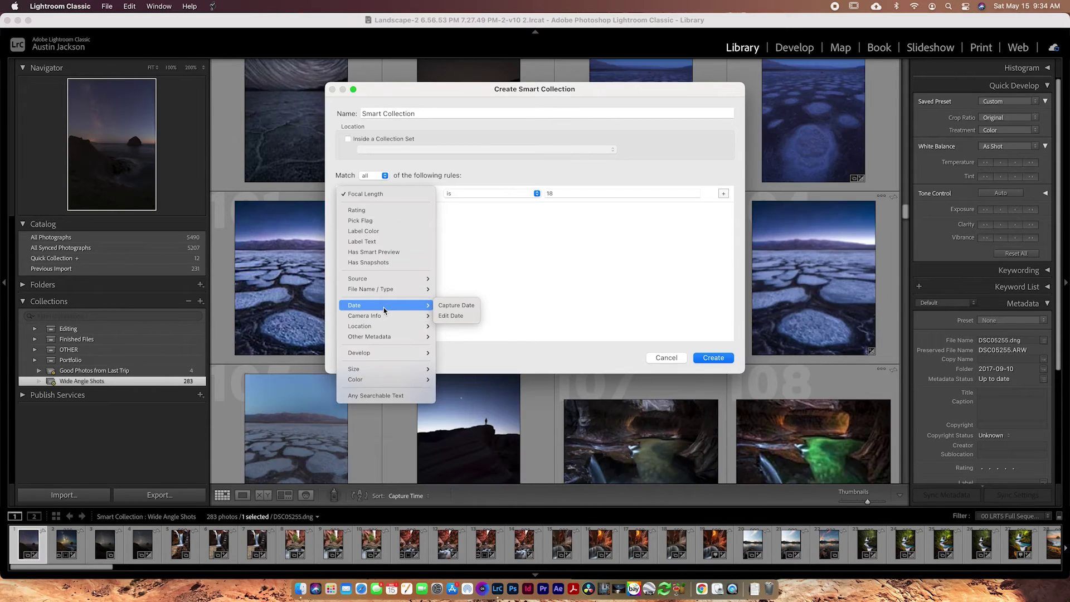
pyautogui.moveTo(411, 322)
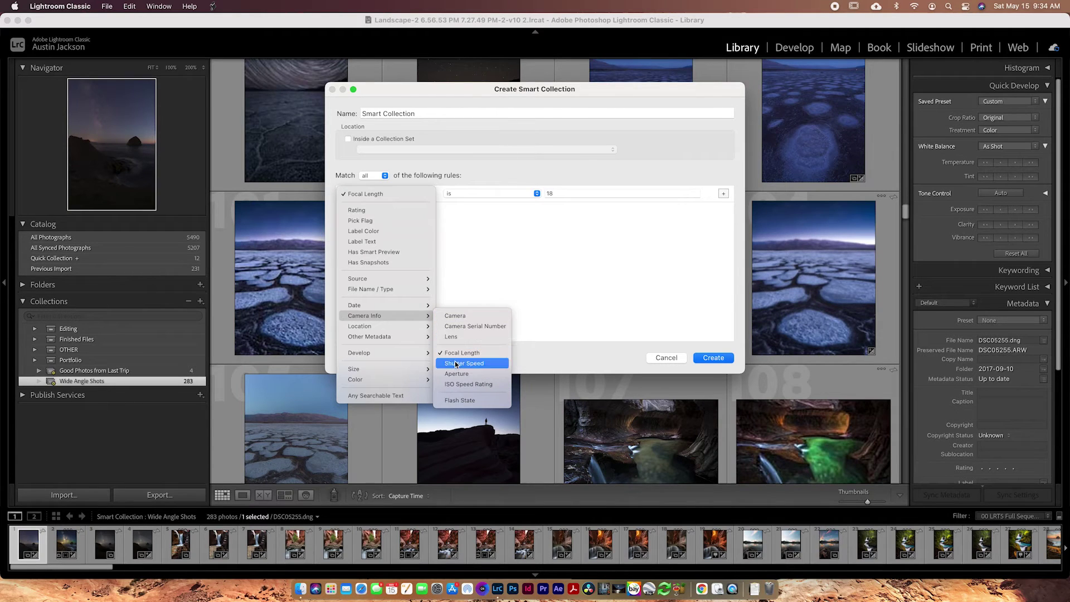
pyautogui.moveTo(366, 328)
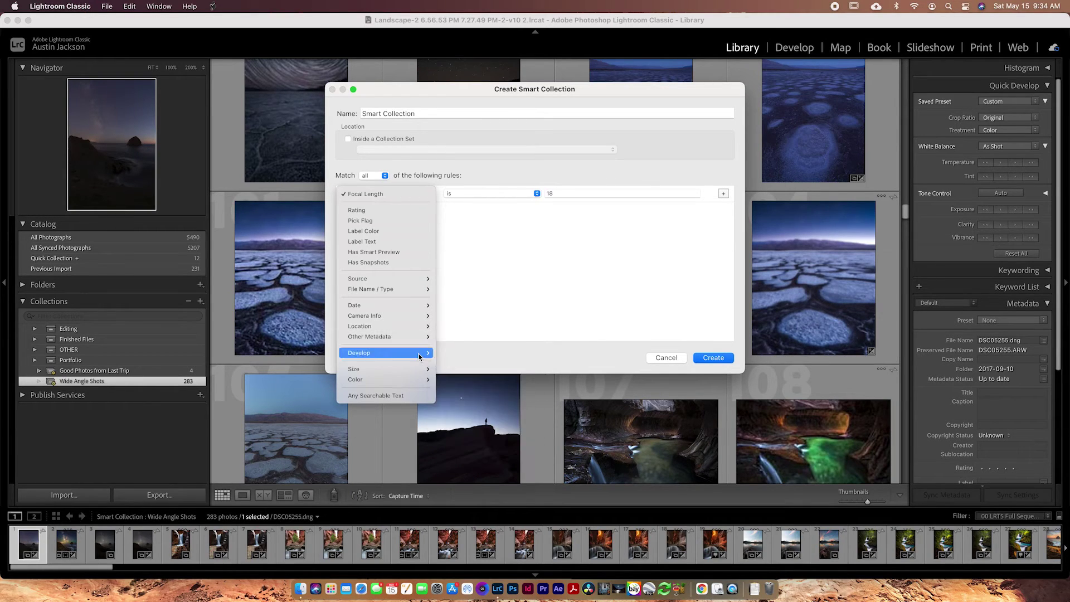
pyautogui.moveTo(419, 357)
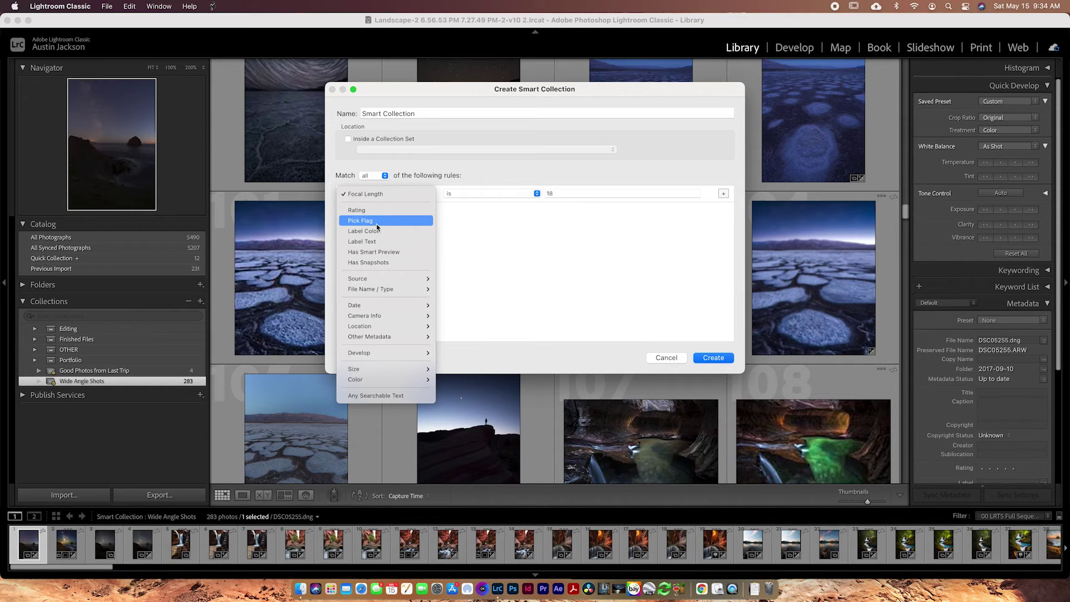
pyautogui.press('Escape')
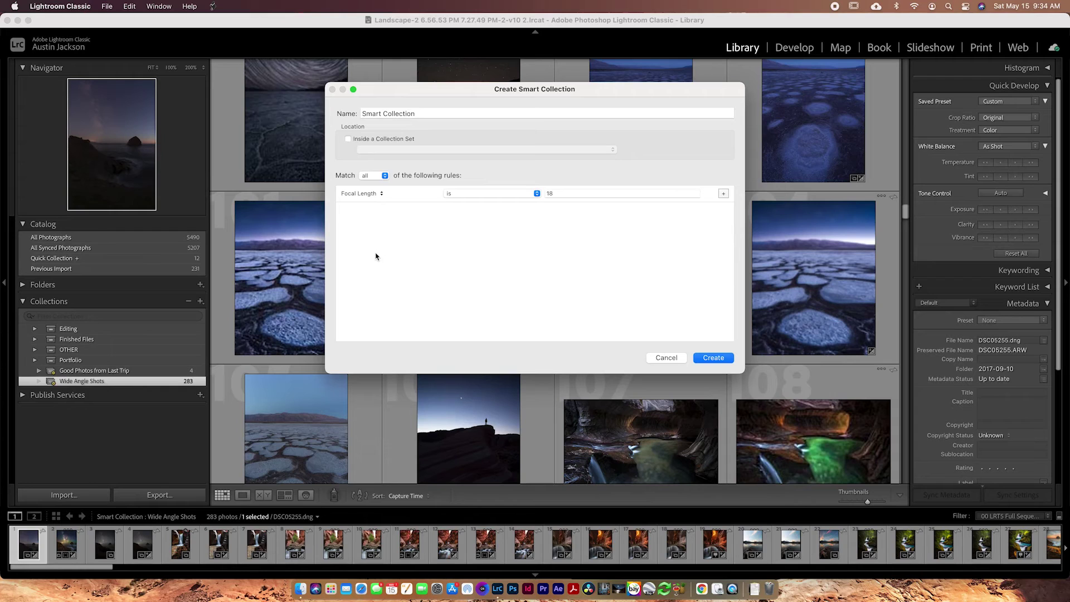
# Step: Review the Match any/all/none choices, leaving all, then cancel the new smart collection
pyautogui.click(374, 177)
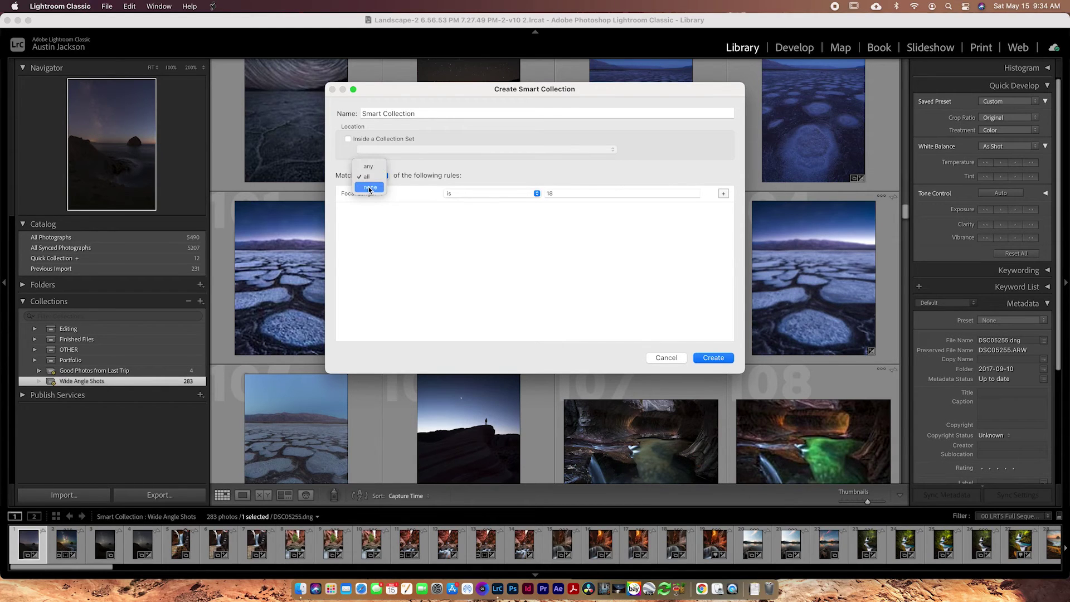
pyautogui.click(383, 246)
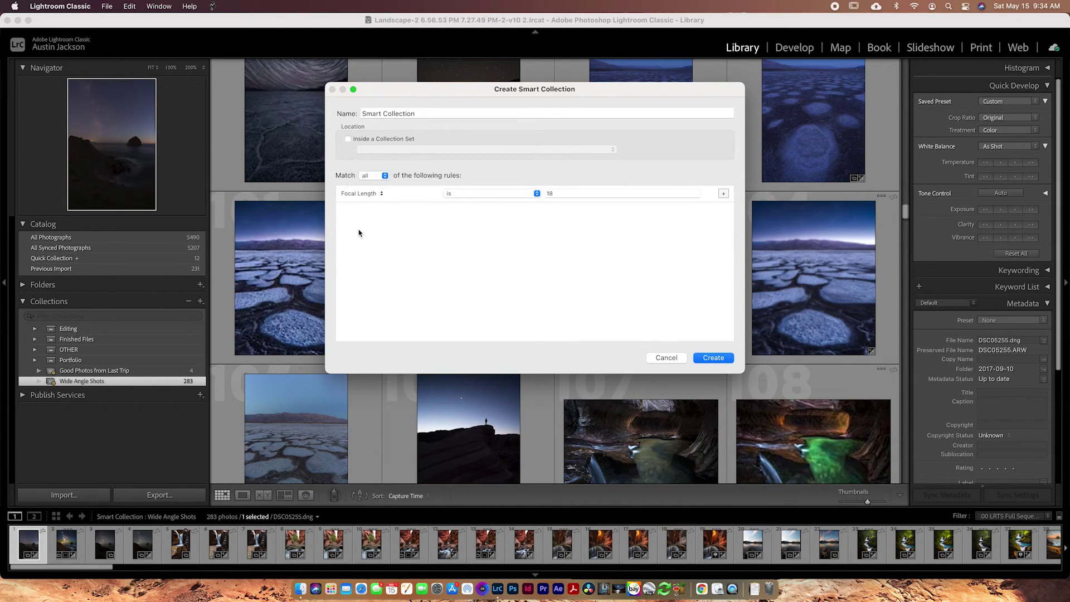
pyautogui.click(371, 178)
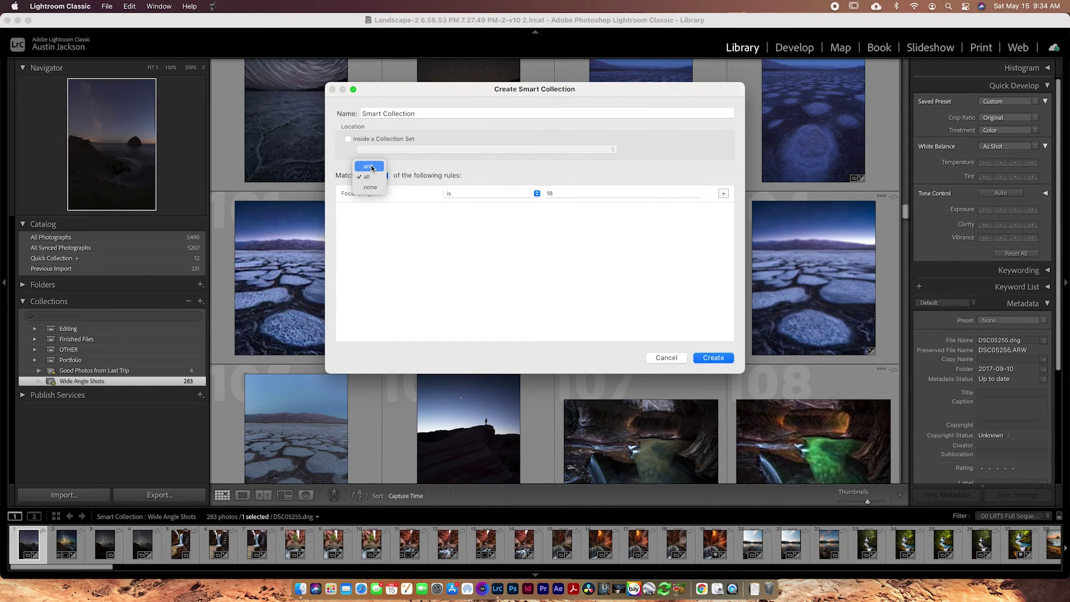
pyautogui.click(372, 263)
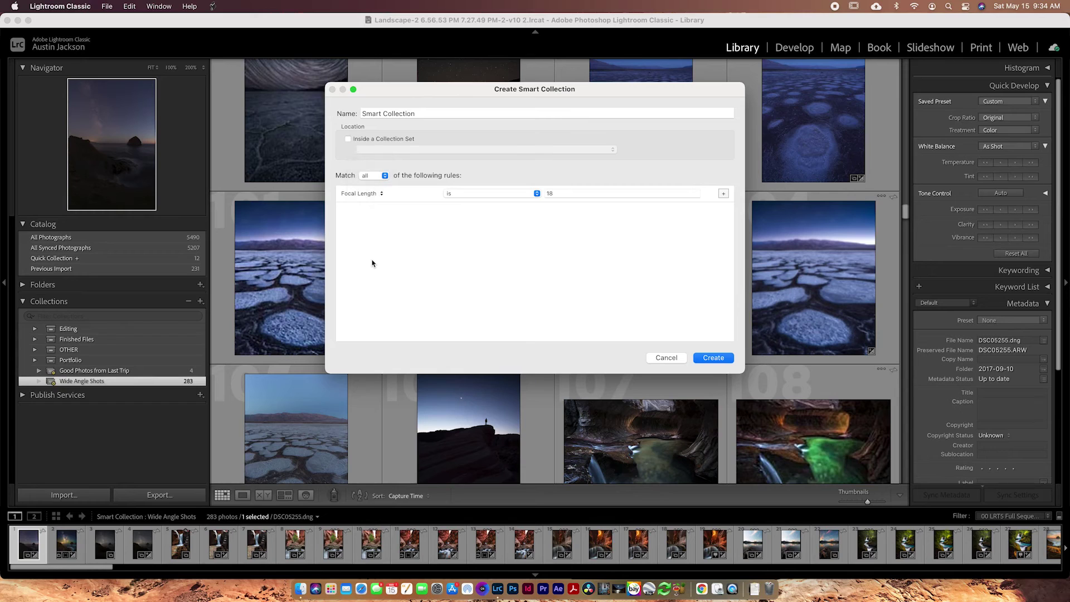
pyautogui.click(672, 361)
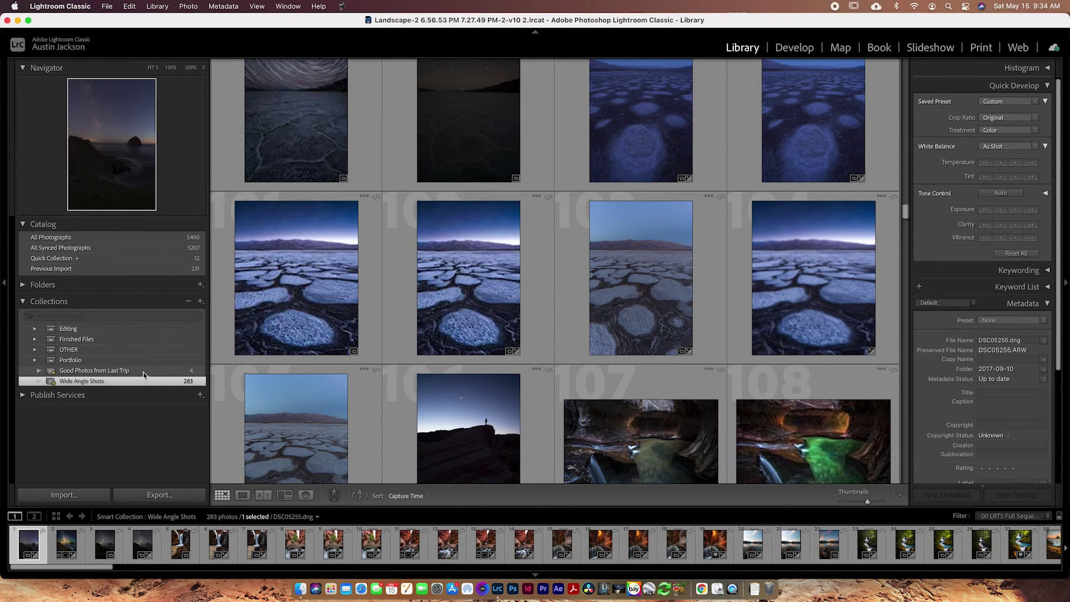